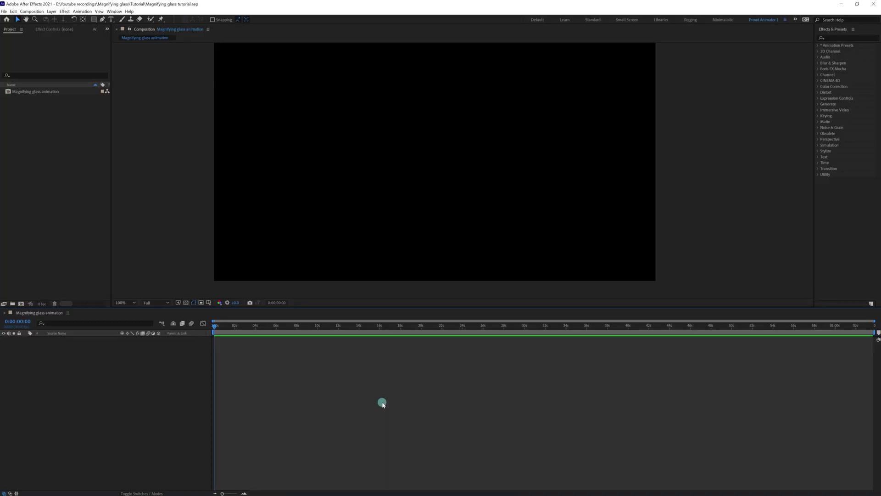
Step: Import the Magnifying glass artwork into the project as a layered composition
double_click(74, 215)
left_click(110, 80)
left_click(110, 219)
left_click(115, 229)
left_click(276, 254)
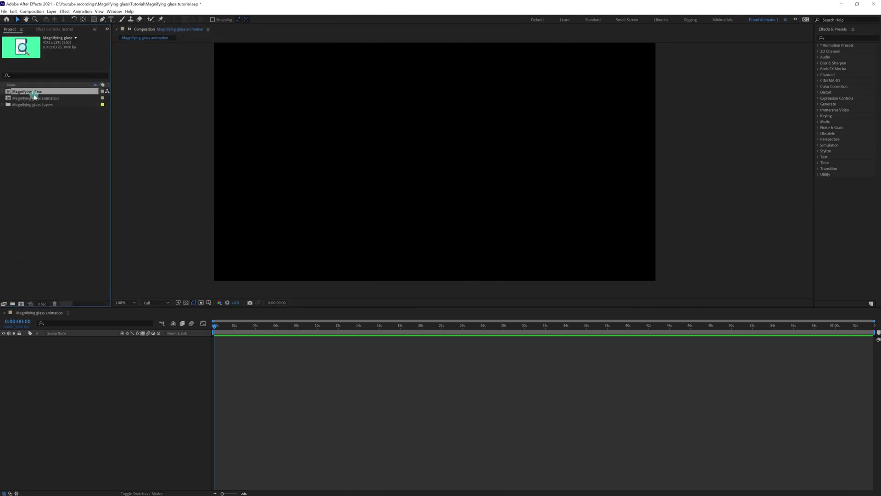
Step: Add the Magnifying glass composition to the Magnifying glass animation timeline and scale it down to just cover the frame
left_click_drag(34, 94, 75, 360)
key("comma")
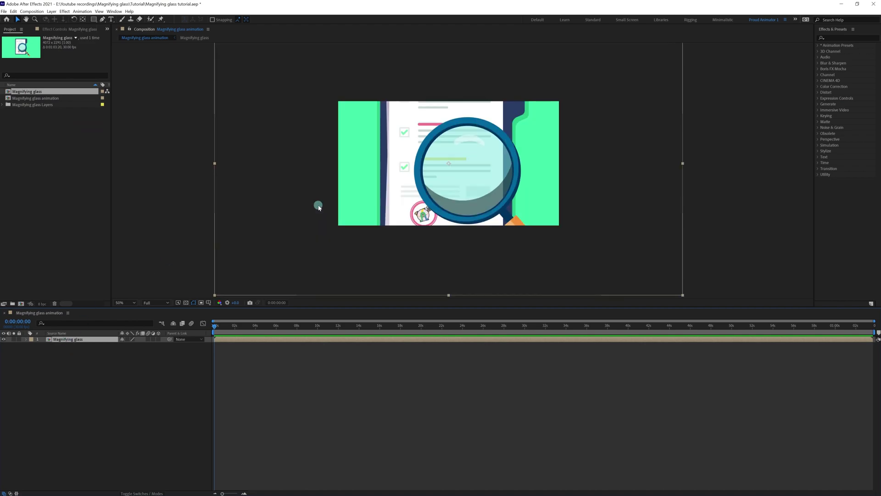
key("comma")
left_click_drag(573, 168, 515, 182)
key("period")
left_click(76, 352)
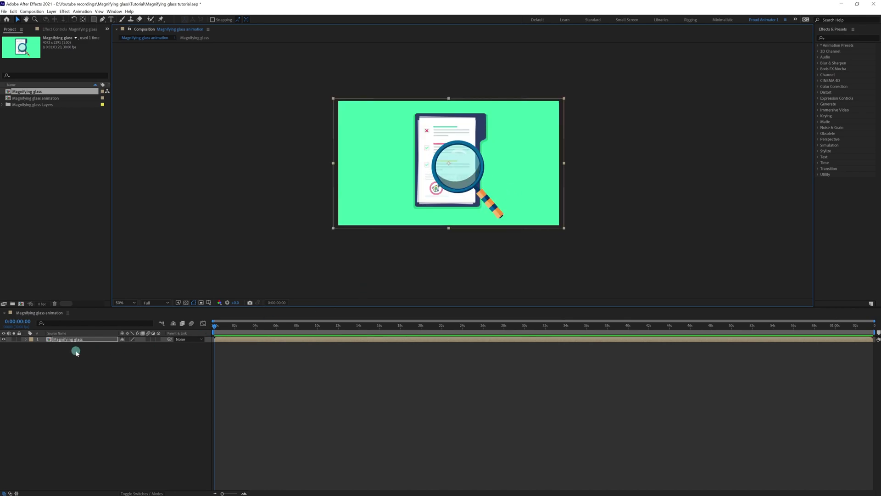
Step: Open the nested Magnifying glass composition to show its individual layers
double_click(68, 339)
key("comma")
key("period")
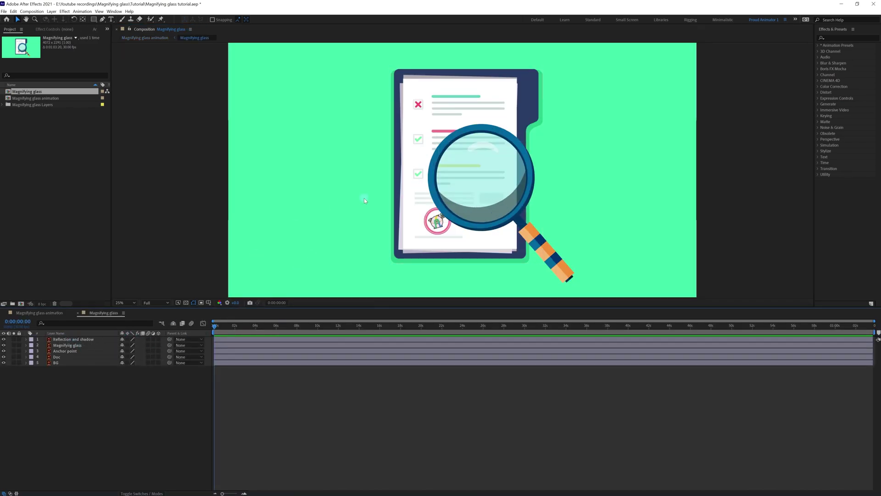
Step: Try moving the Reflection and shadow layer aside, and undo the move
left_click(73, 340)
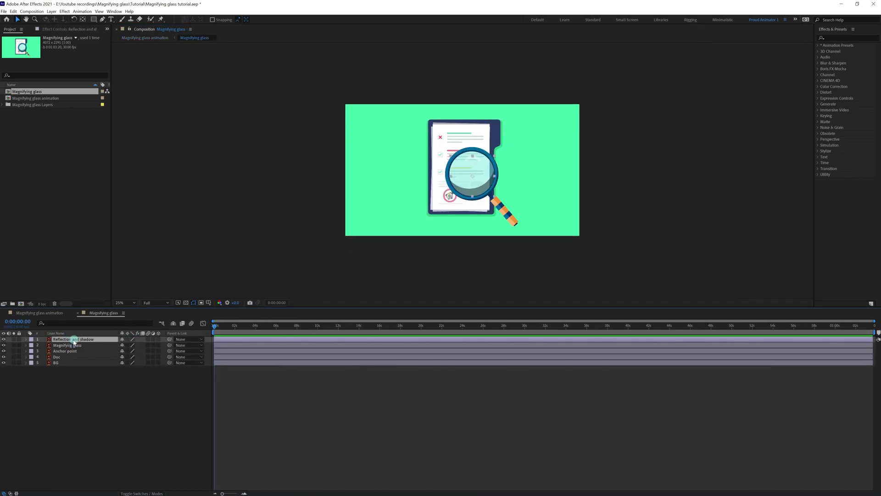
key("period")
left_click_drag(554, 202, 592, 192)
key("ctrl+z")
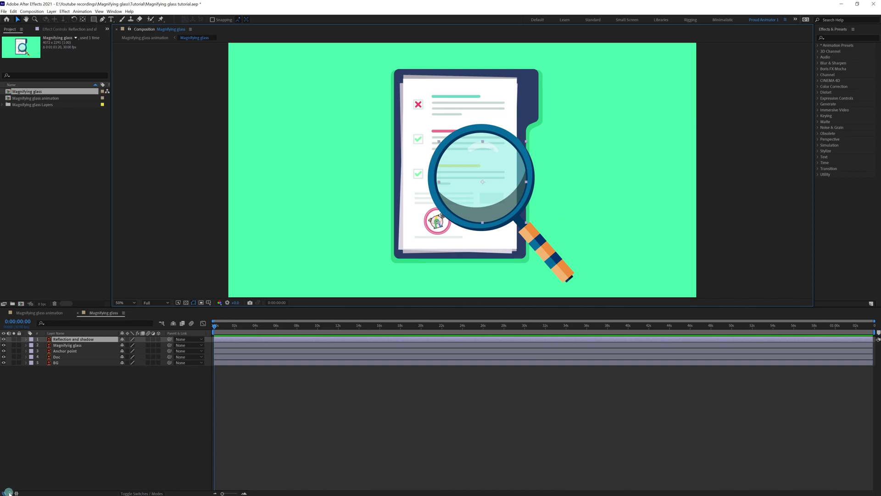
Step: Show the blending mode column and set the Reflection and shadow layer's mode to Overlay
left_click(9, 493)
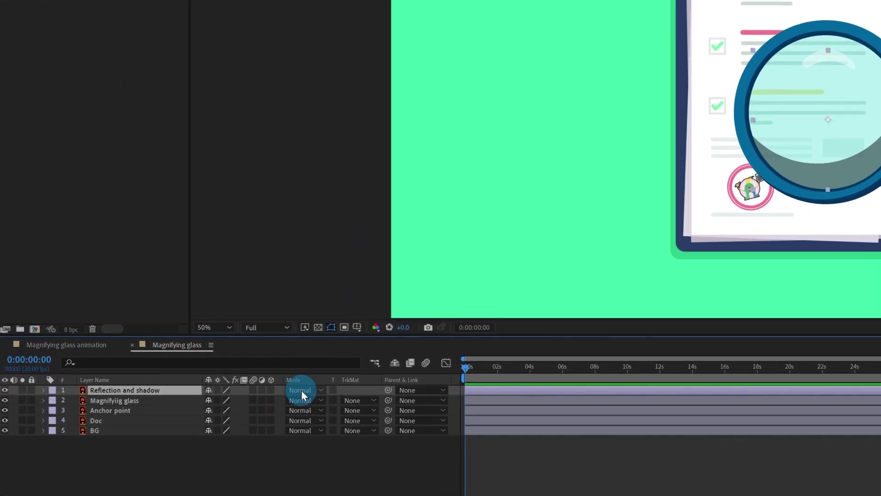
left_click(302, 390)
left_click(333, 112)
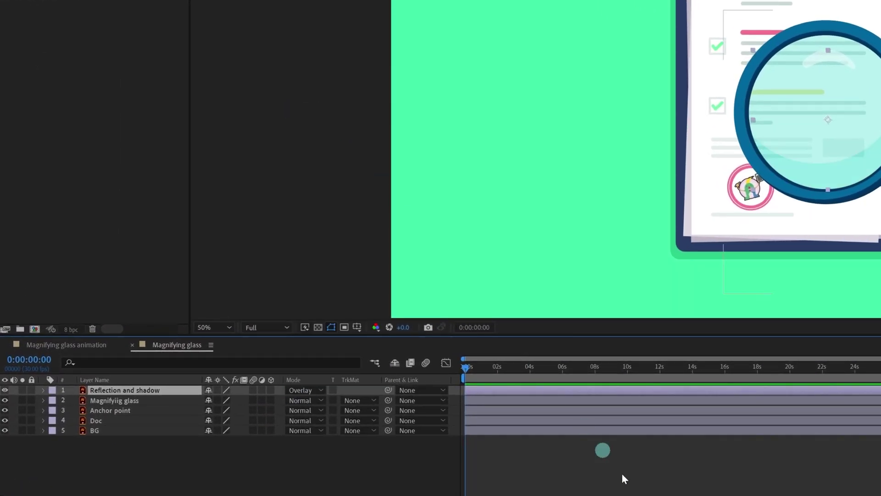
left_click(602, 449)
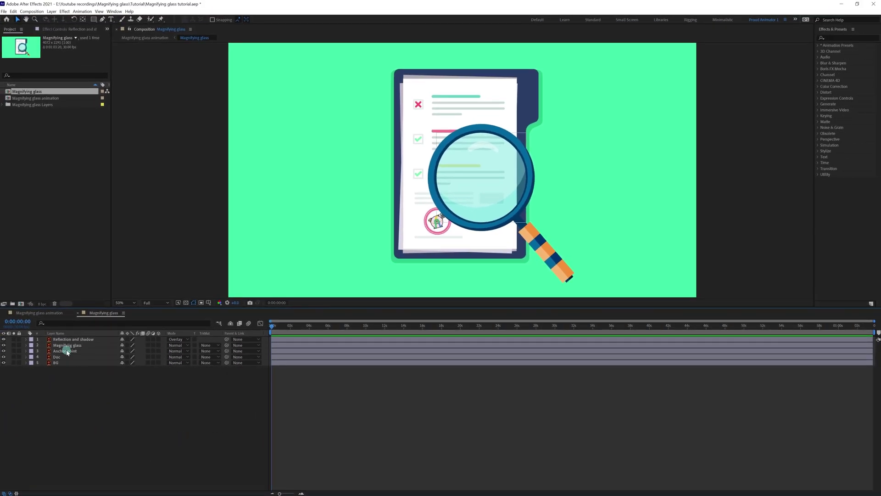
Step: Turn on the Title/Action Safe guides in the Magnifying glass composition view
left_click(70, 351)
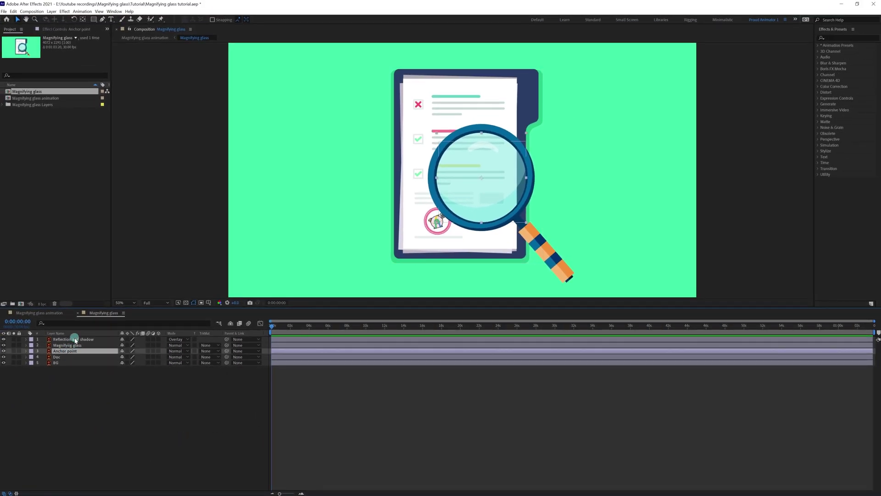
left_click(74, 339, "shift")
key("comma")
key("comma")
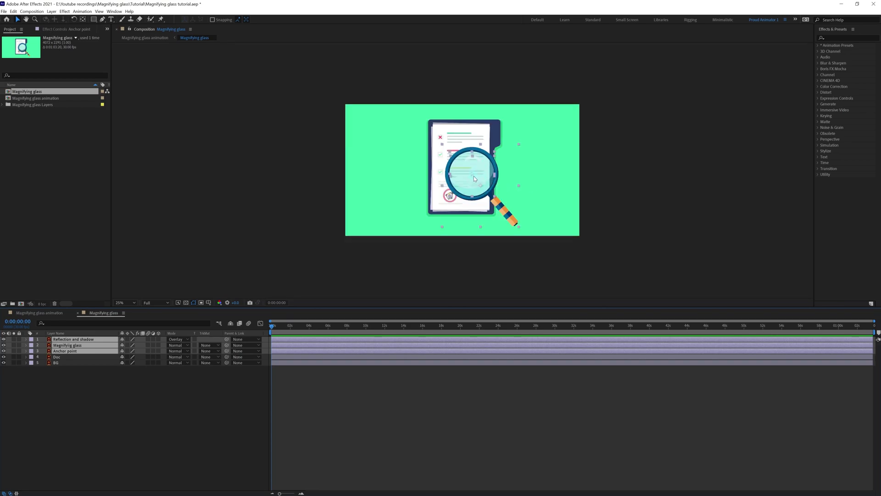
left_click(208, 302)
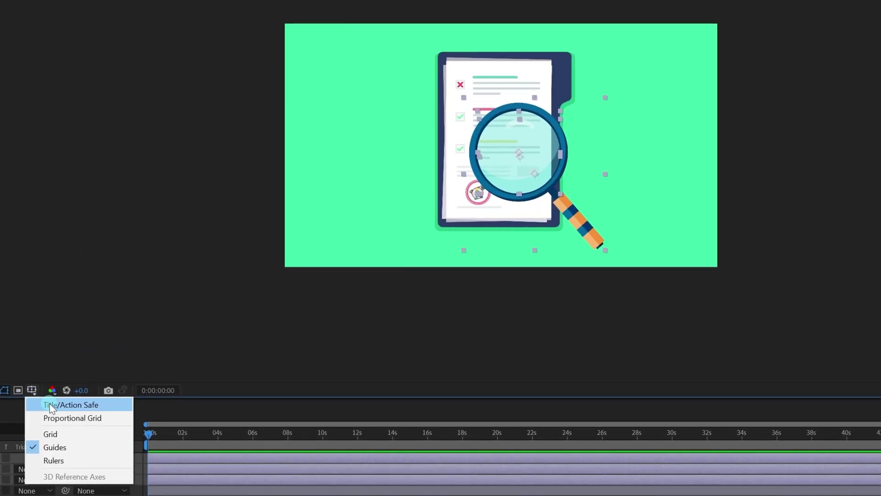
left_click(50, 404)
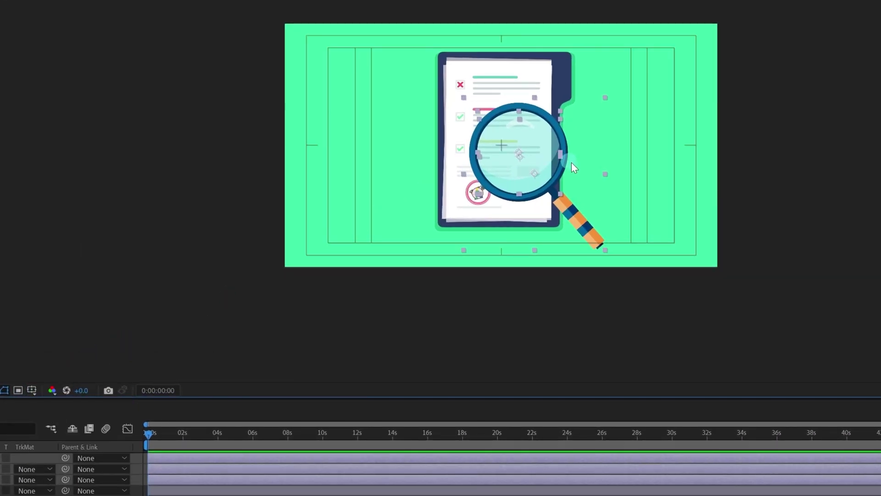
key("period")
left_click(102, 399)
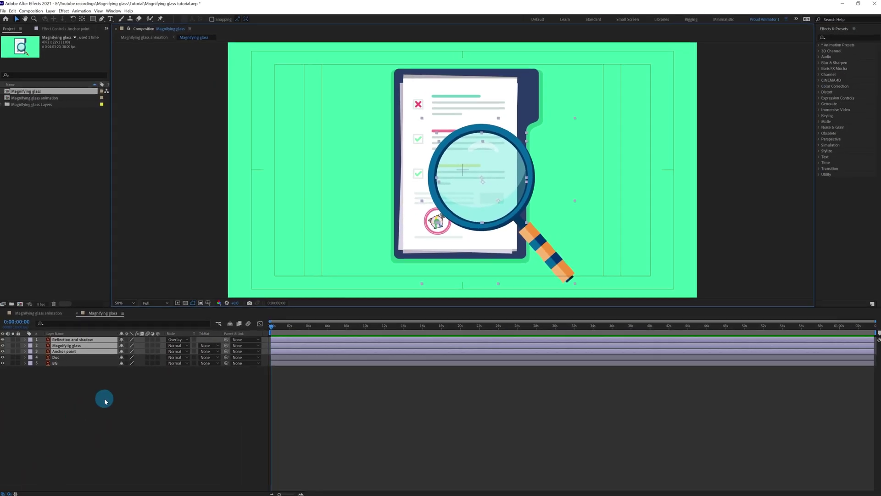
Step: Try moving the Anchor point layer's circle out of the lens, and undo the move
left_click(73, 352)
left_click(606, 197)
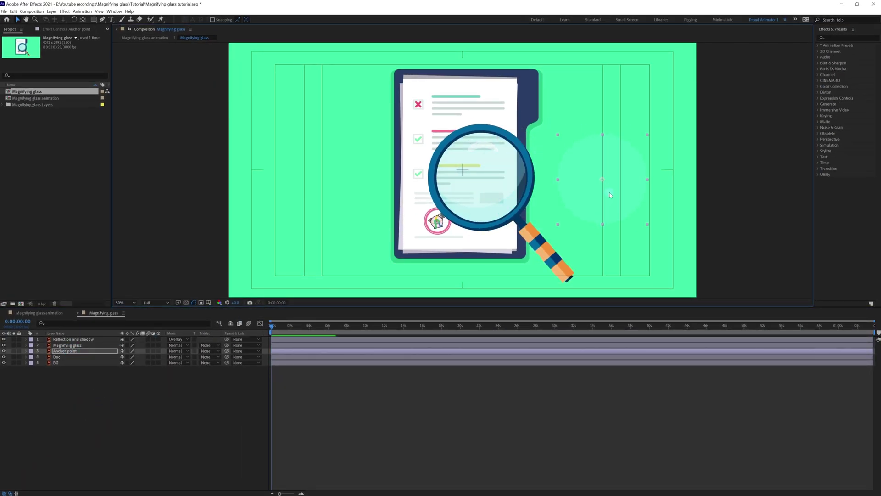
left_click_drag(606, 193, 568, 199)
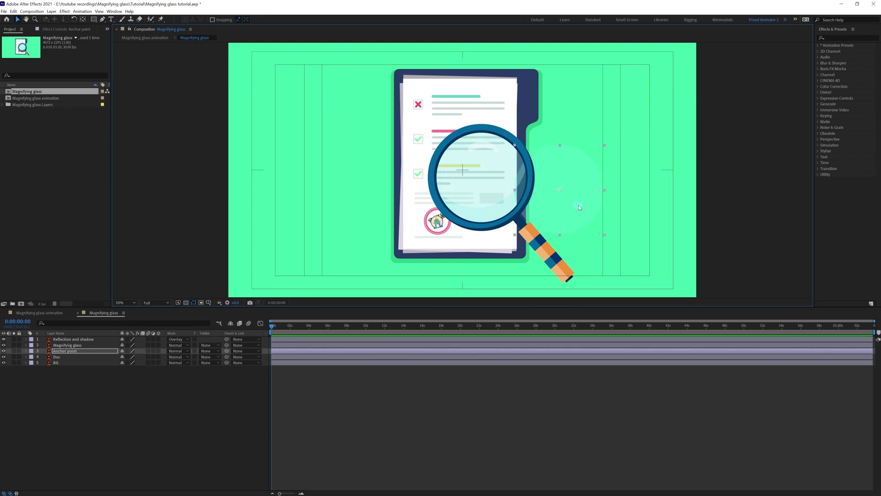
key("ctrl+z")
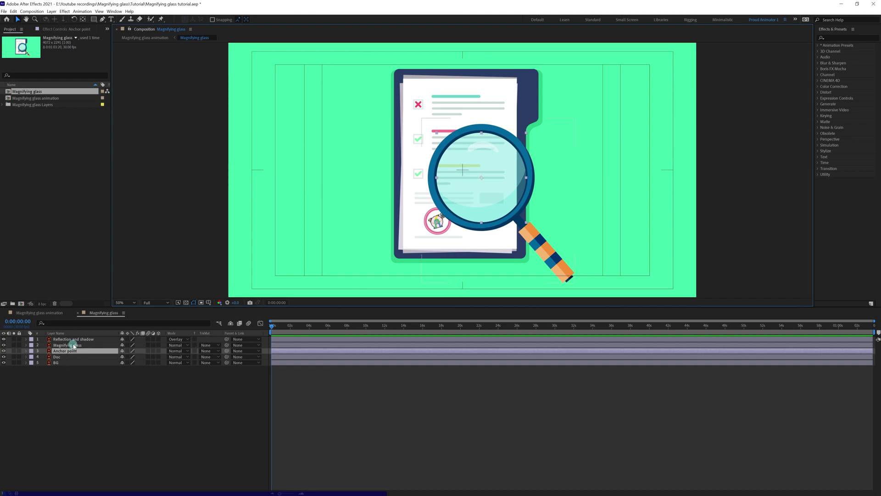
Step: Move the Reflection and shadow, Magnifyiig glass and Anchor point layers together so the lens centre sits on the frame's centre mark
left_click(74, 339, "shift")
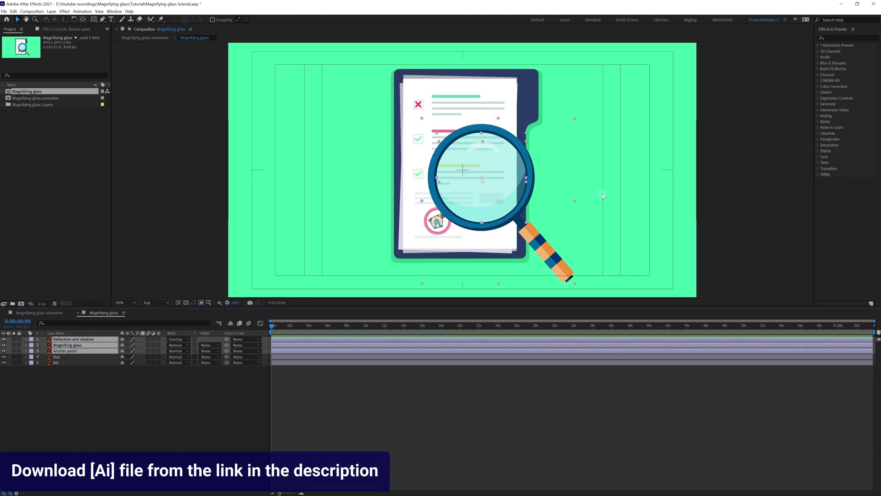
key("period")
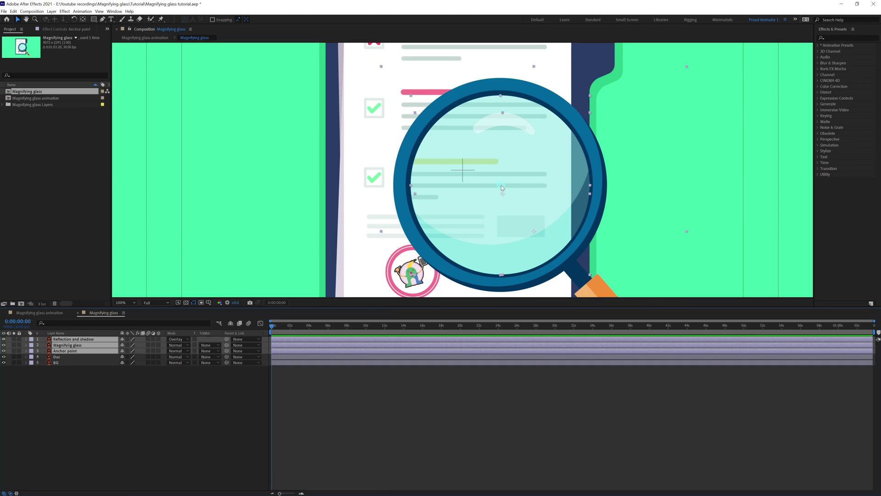
left_click_drag(502, 188, 464, 173)
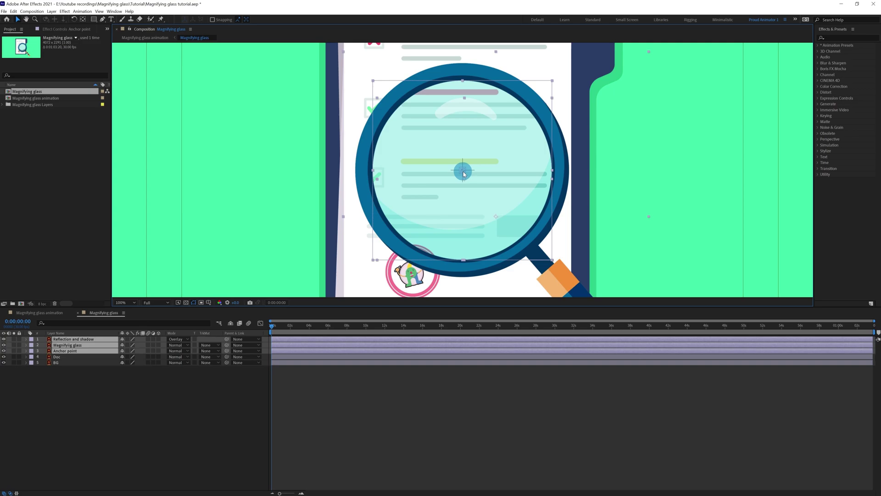
scroll(556, 179, "down", 2)
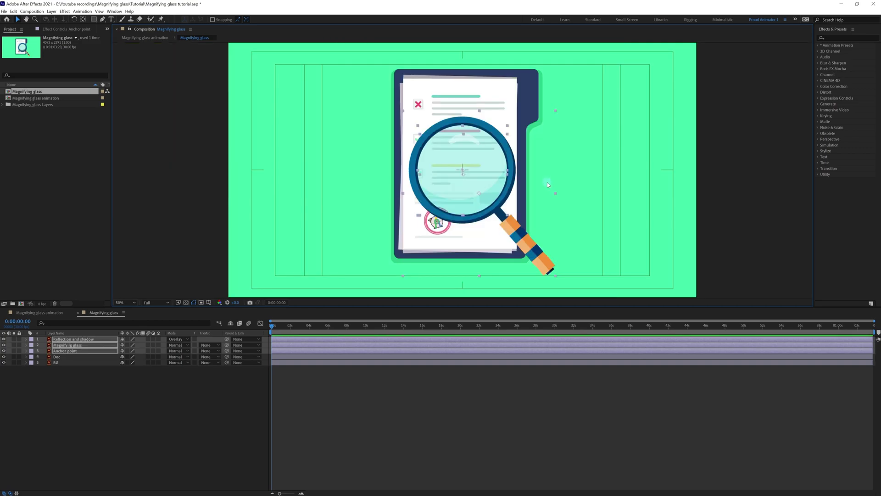
left_click(489, 427)
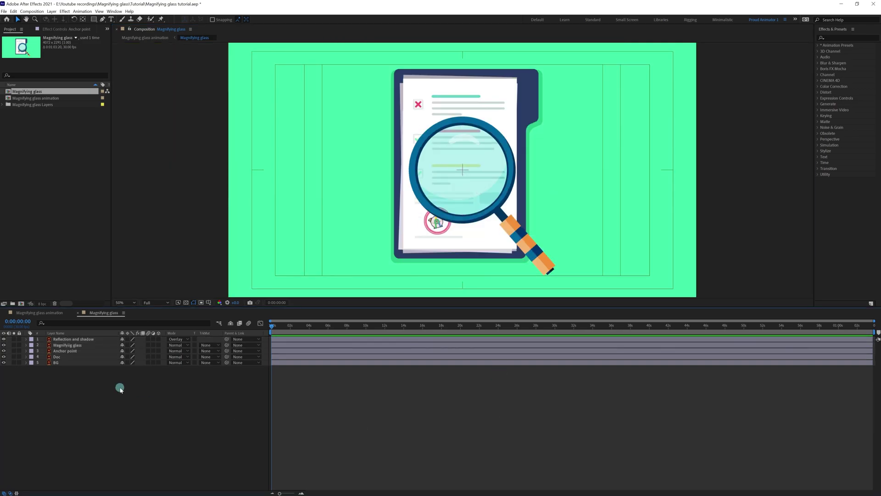
Step: Delete the Anchor point layer and undo the deletion
left_click(81, 350)
left_click(121, 347)
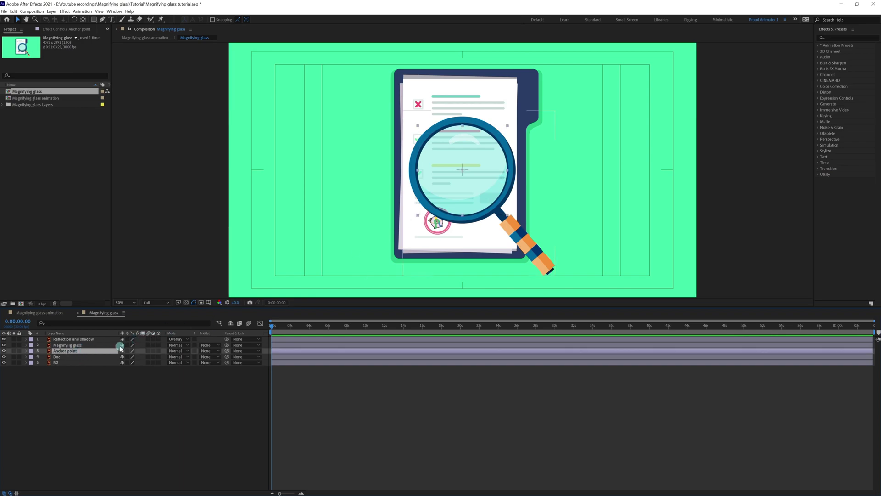
left_click(122, 352)
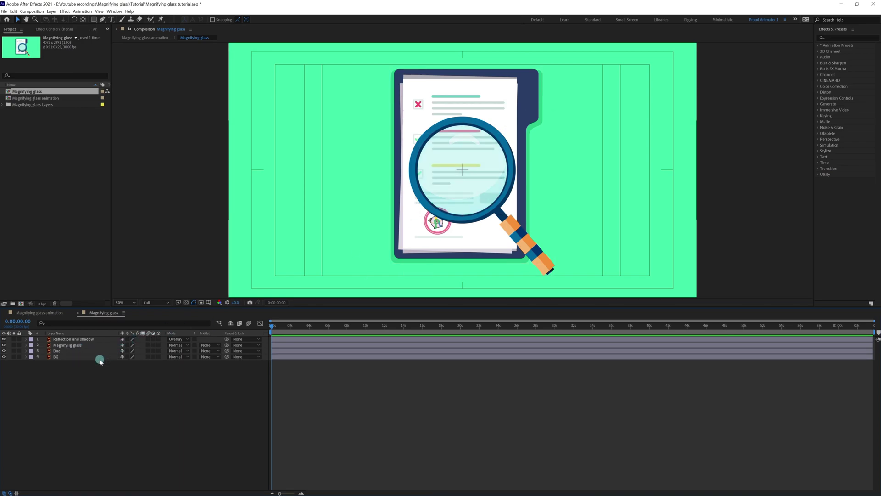
left_click(76, 350)
Step: Move the Magnifyiig glass layer's anchor point to the centre of the lens, on the frame's centre mark
left_click(77, 345)
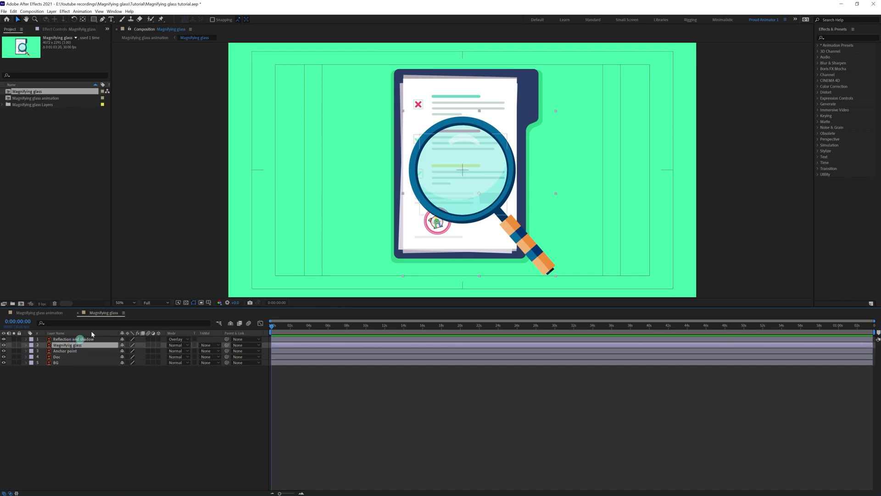
key("period")
key("period")
key("y")
left_click_drag(495, 216, 462, 171)
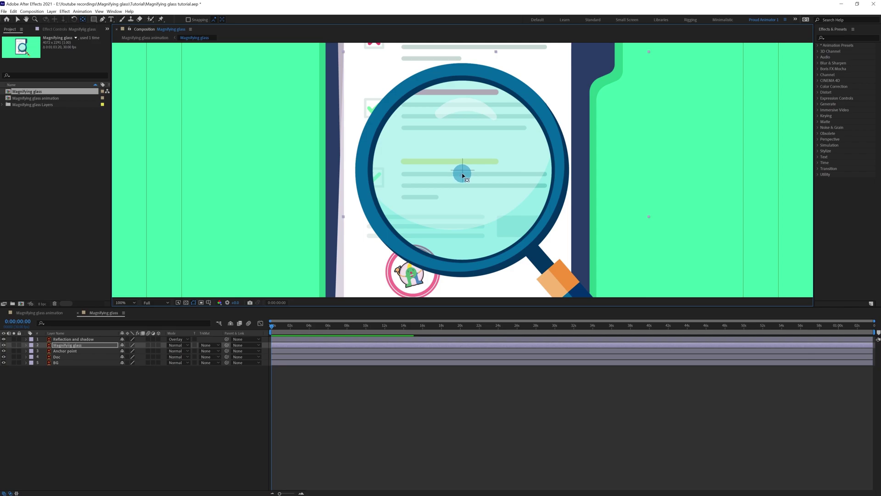
left_click(167, 330)
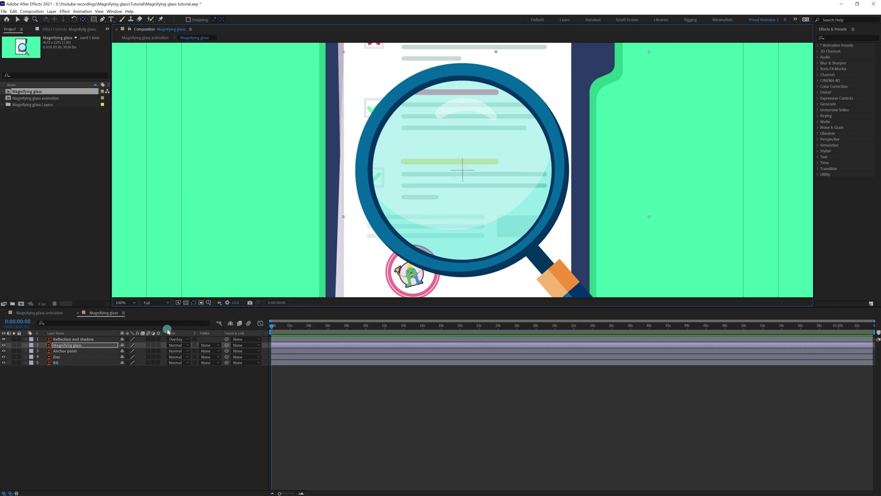
Step: Place the Reflection and shadow layer's anchor point on the frame's centre mark
left_click(105, 339)
left_click_drag(463, 170, 463, 170)
left_click(44, 406)
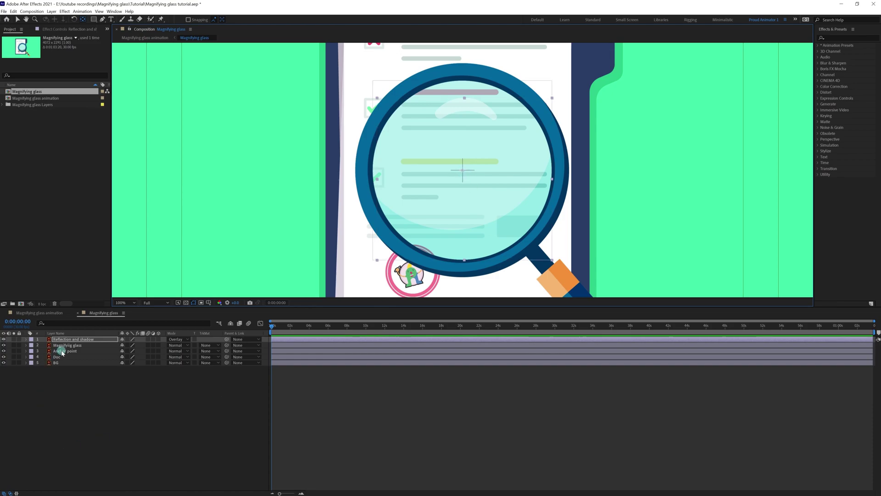
Step: Delete the Anchor point layer from the composition
left_click(60, 351)
key("Delete")
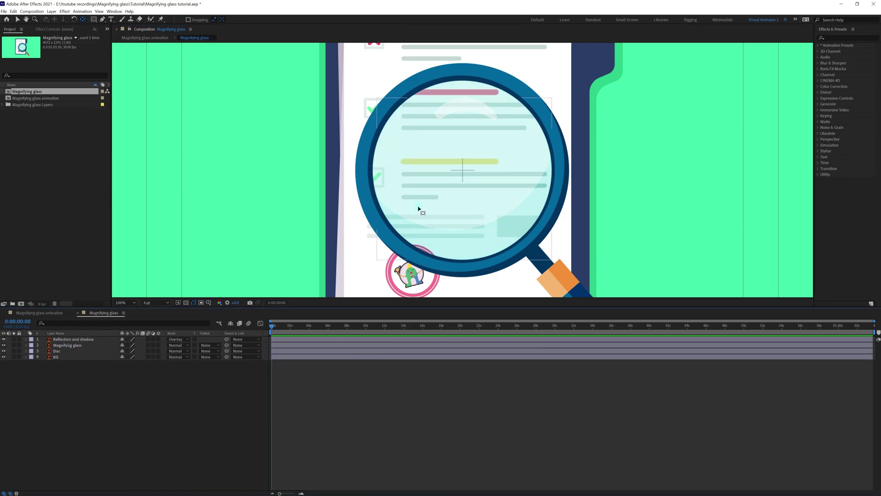
scroll(419, 207, "down", 2)
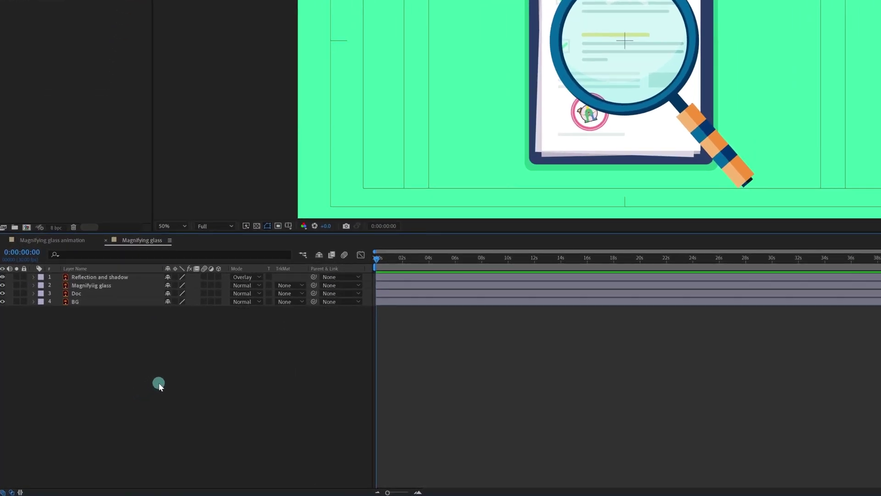
Step: Create an adjustment layer named Effect and place it directly below the Magnifyiig glass layer
right_click(116, 416)
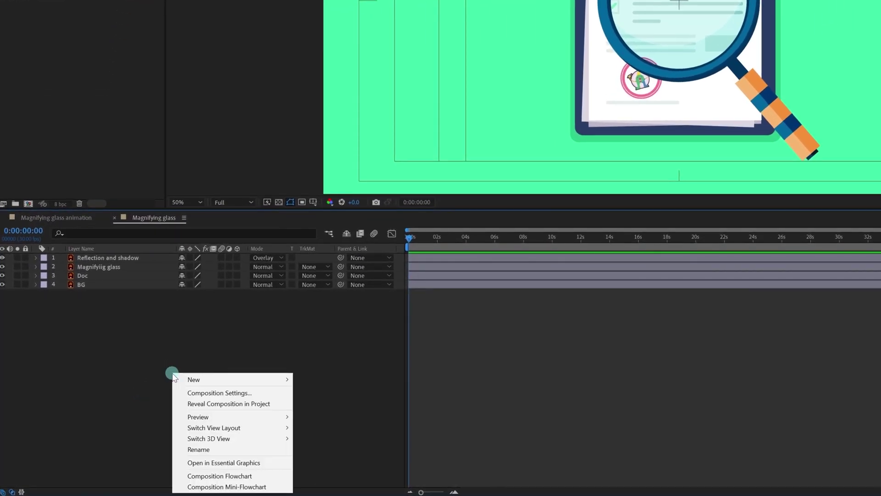
left_click(188, 381)
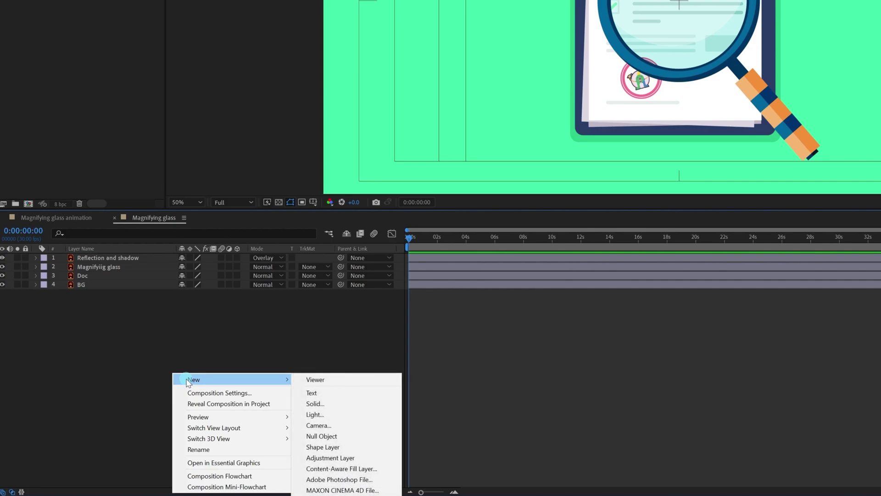
left_click(326, 458)
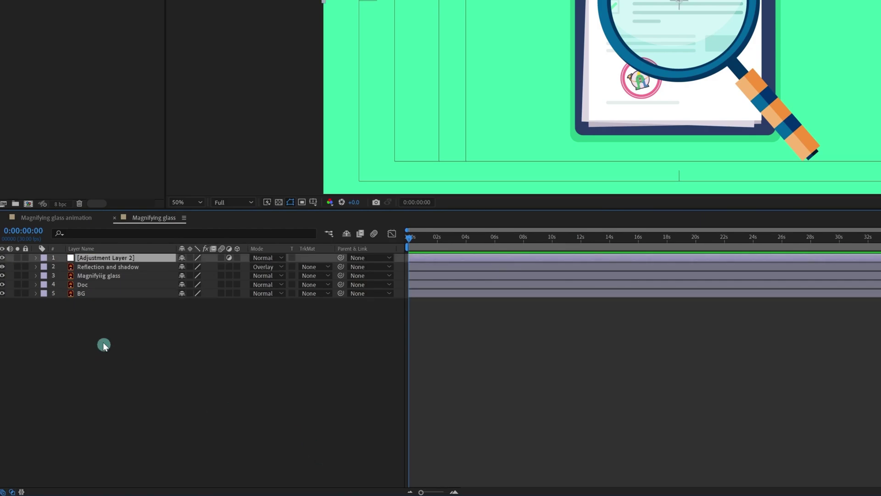
key("Return")
type("Effect")
key("Return")
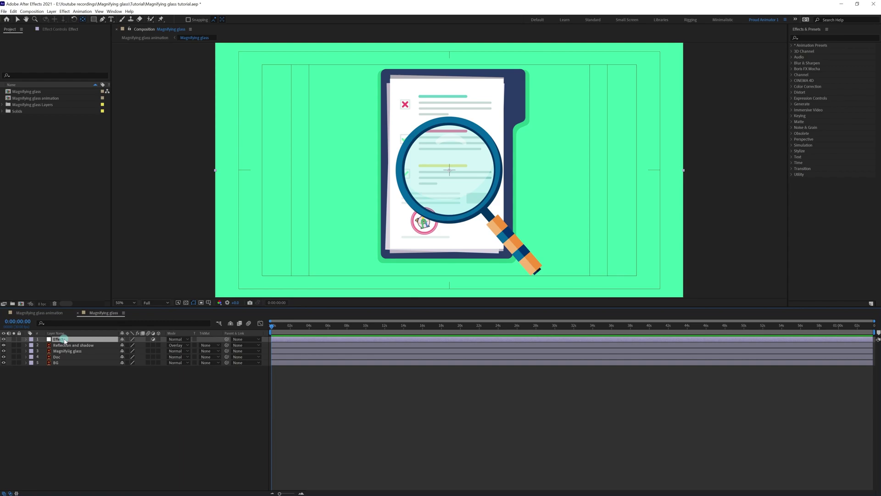
left_click_drag(67, 342, 69, 352)
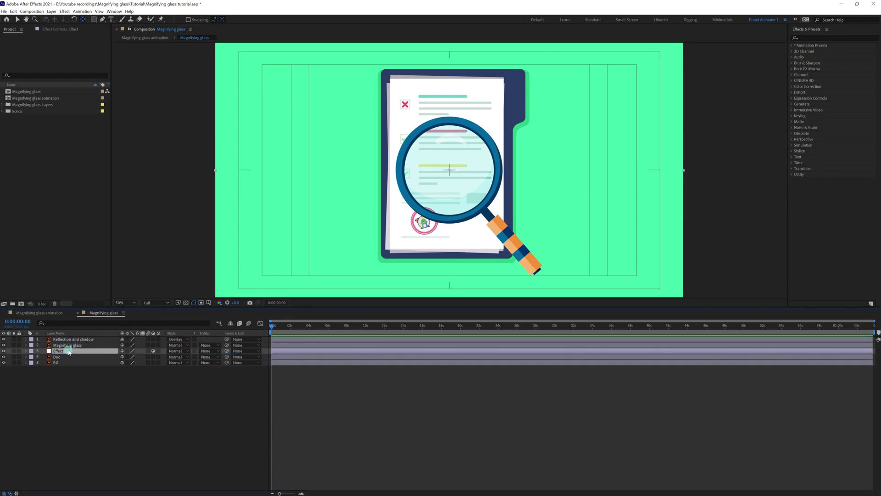
Step: Apply the Distort Transform effect to the Effect adjustment layer
left_click(72, 395)
left_click(58, 353)
left_click(66, 353)
left_click(811, 38)
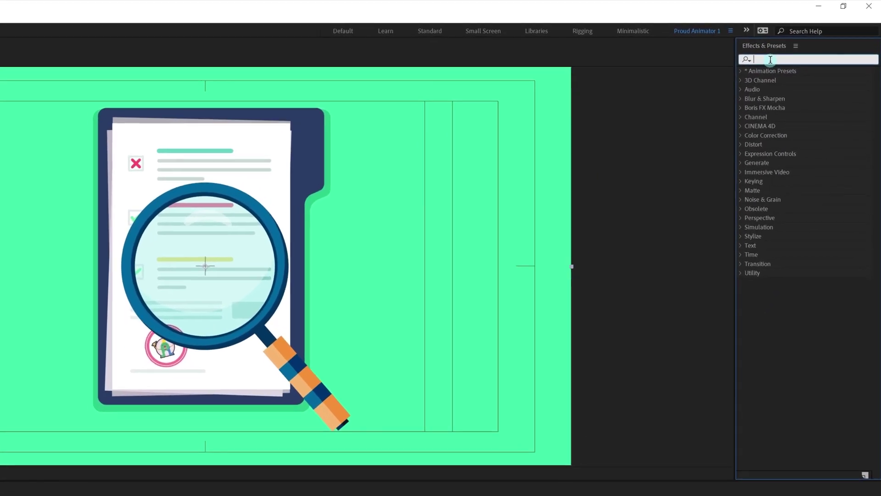
type("transf")
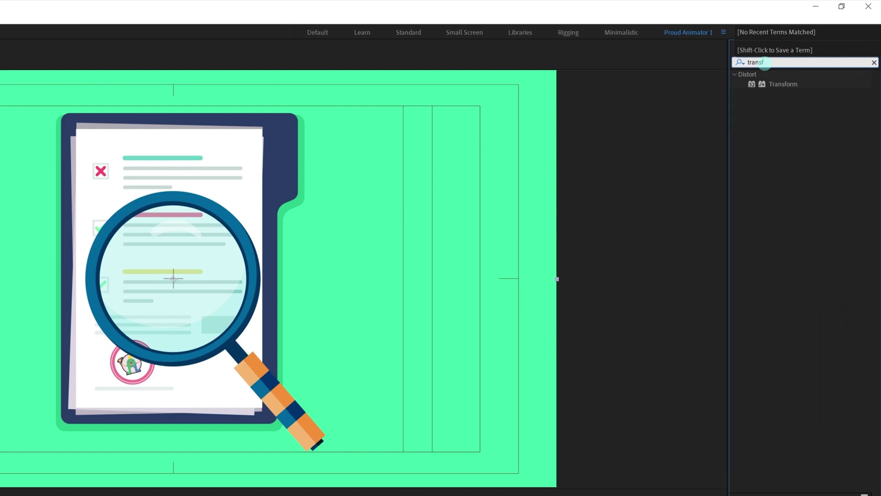
double_click(783, 85)
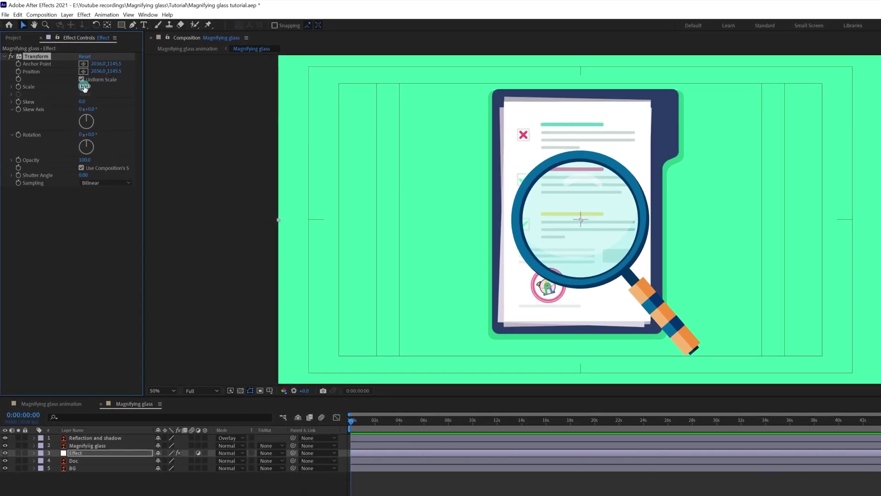
Step: Set the Transform effect's scale on the Effect layer to 130
left_click(65, 67)
left_click_drag(84, 86, 104, 93)
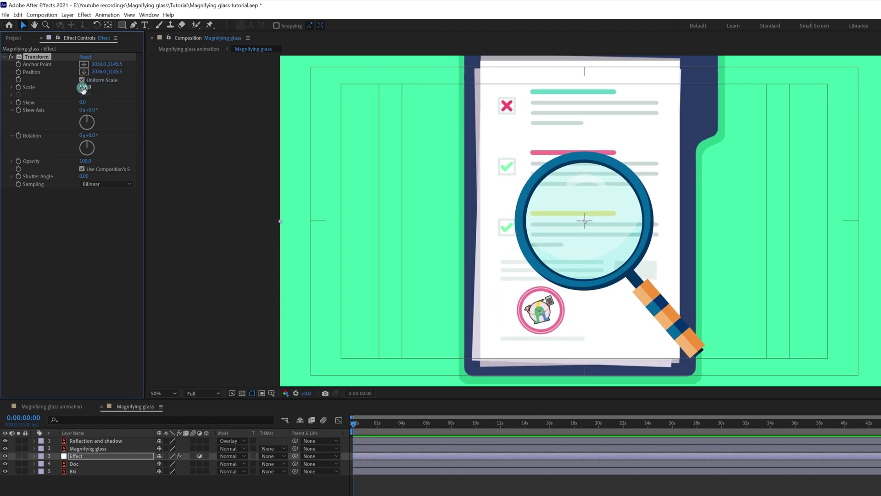
left_click(83, 88)
type("130")
key("Return")
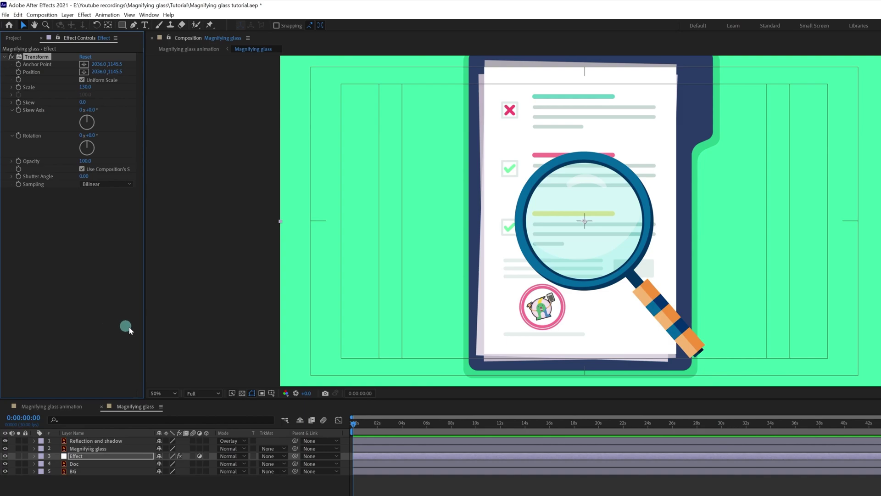
Step: Draw a circular mask on the Effect layer, centred on the frame's centre mark and reaching just under the magnifying glass rim
left_click(87, 457)
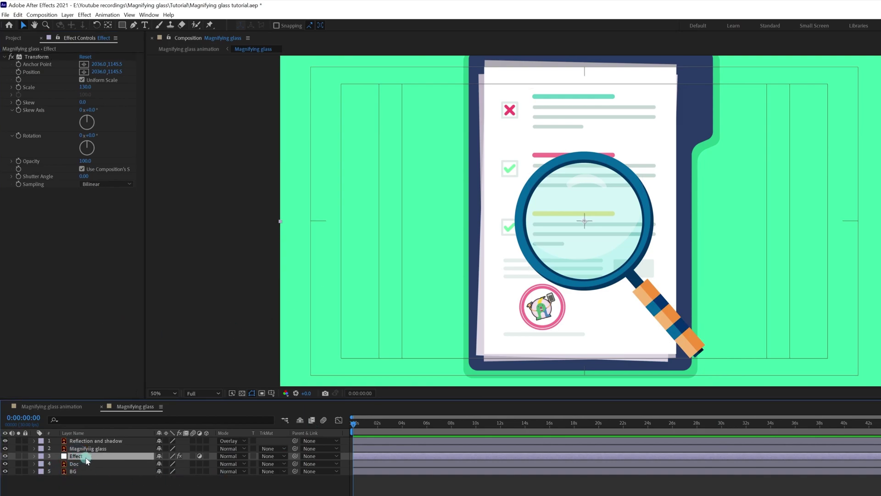
key("slash")
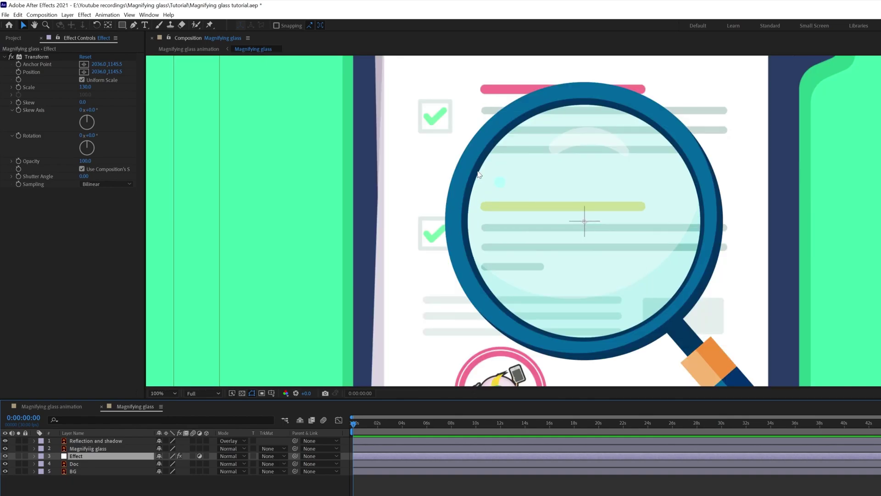
left_click(123, 25)
left_click_drag(124, 29, 152, 48)
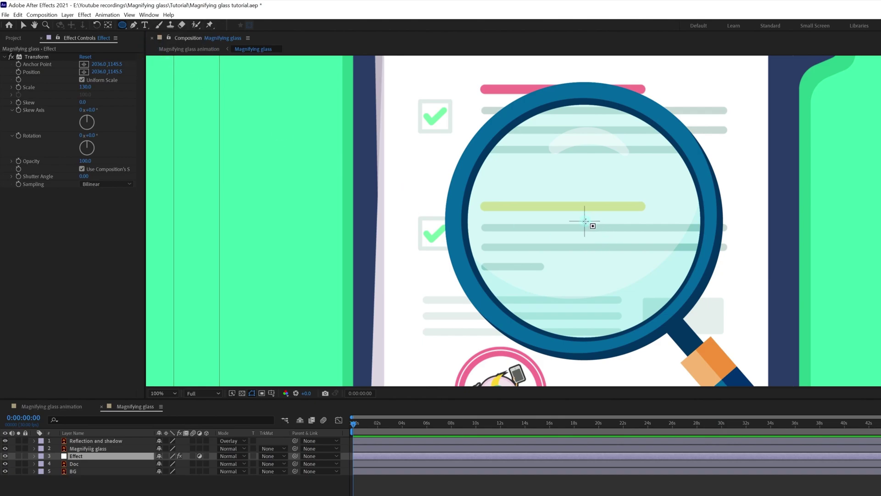
left_click_drag(591, 226, 602, 241)
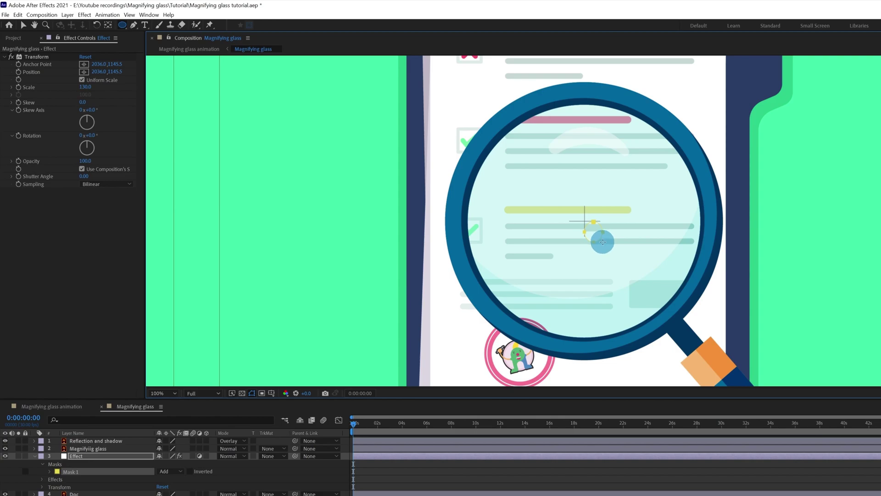
left_click_drag(603, 241, 605, 243)
left_click_drag(604, 244, 623, 259)
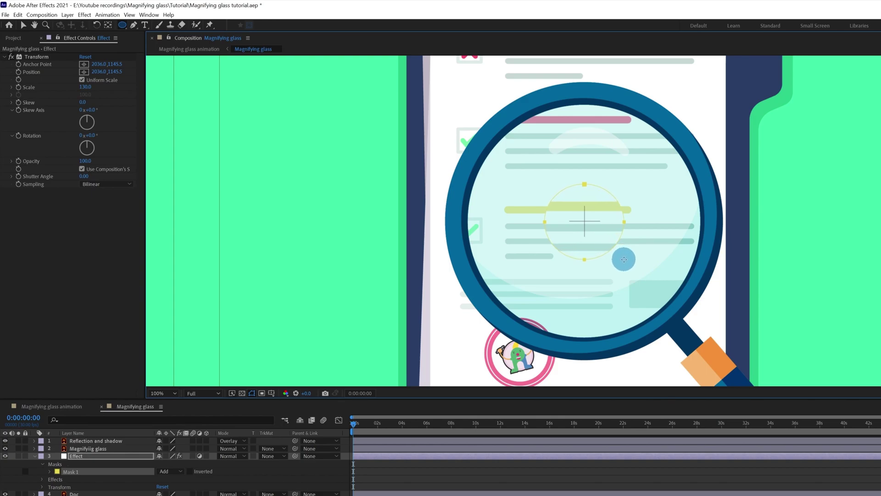
left_click_drag(624, 259, 707, 338)
key("ctrl+shift")
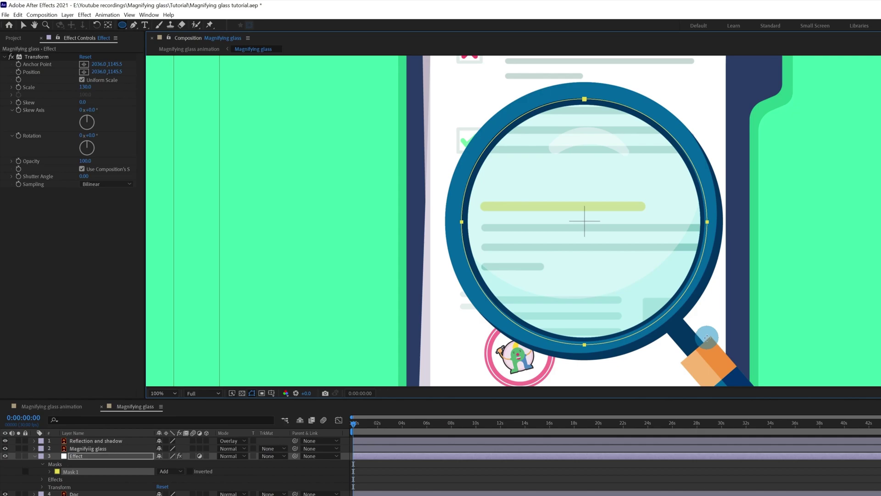
left_click_drag(707, 337, 706, 335)
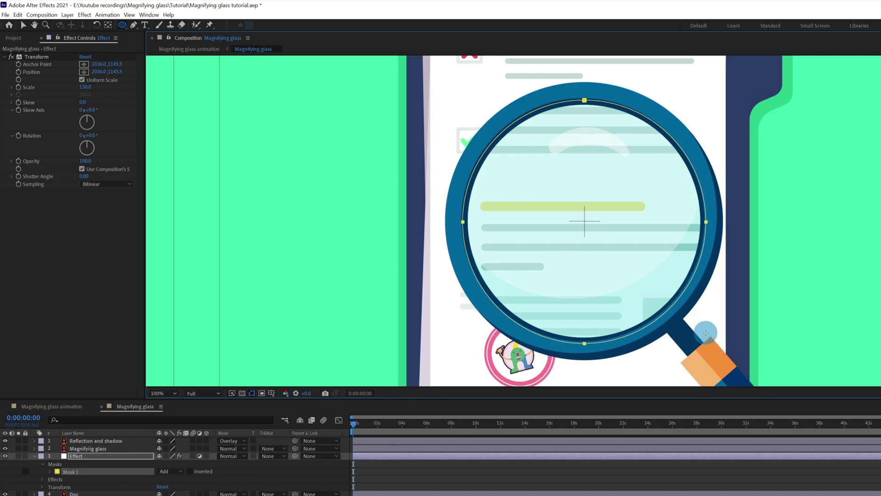
key("Return")
key("v")
key("comma")
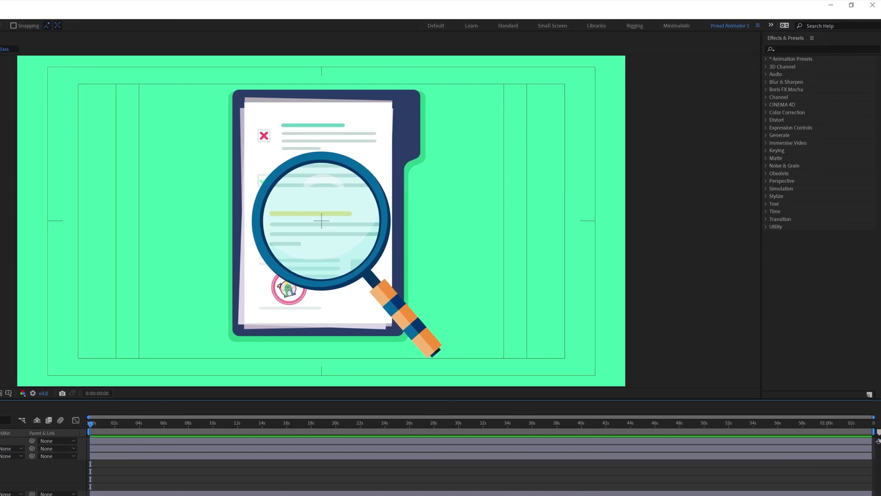
Step: Apply the Distort Bulge effect to the Effect layer
left_click(116, 456)
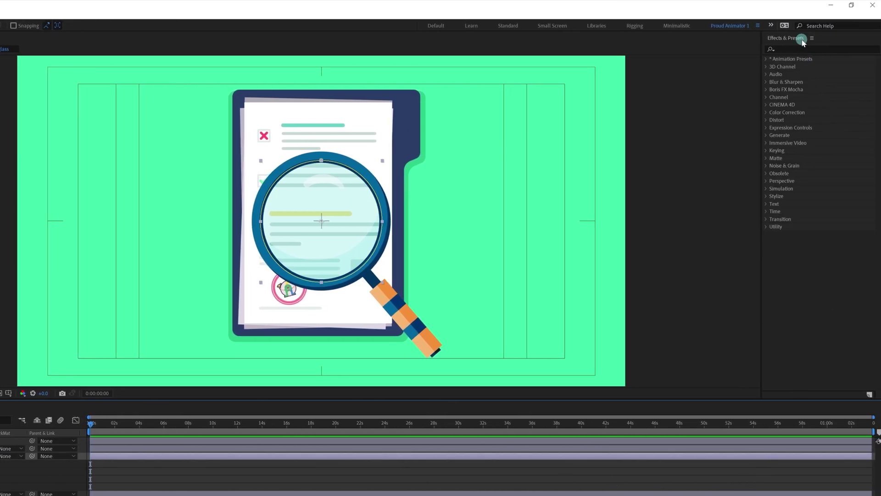
left_click(786, 50)
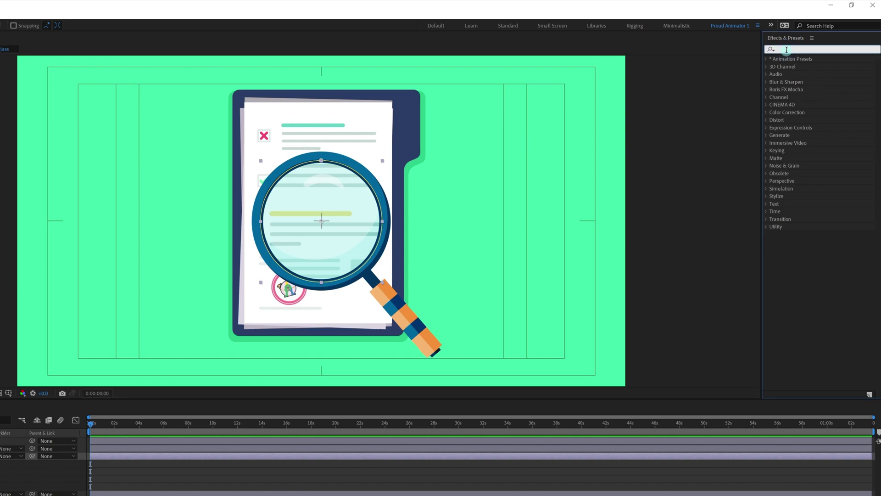
type("bulg")
left_click(792, 67)
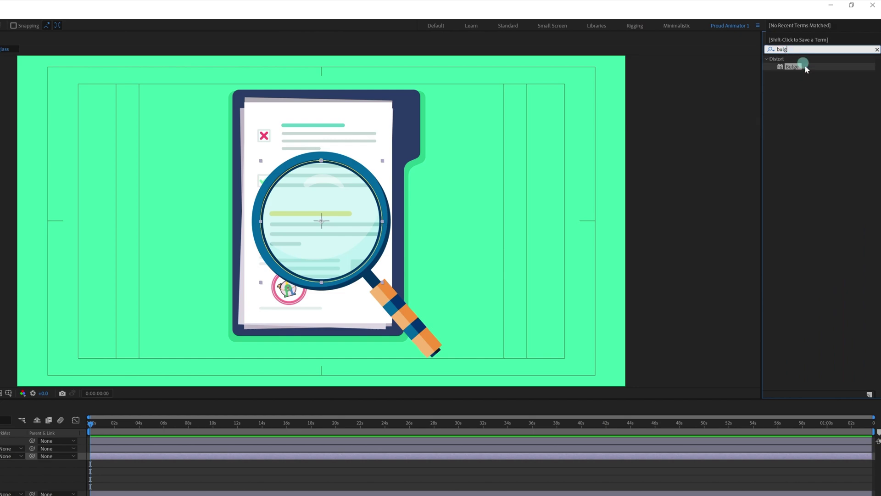
double_click(793, 67)
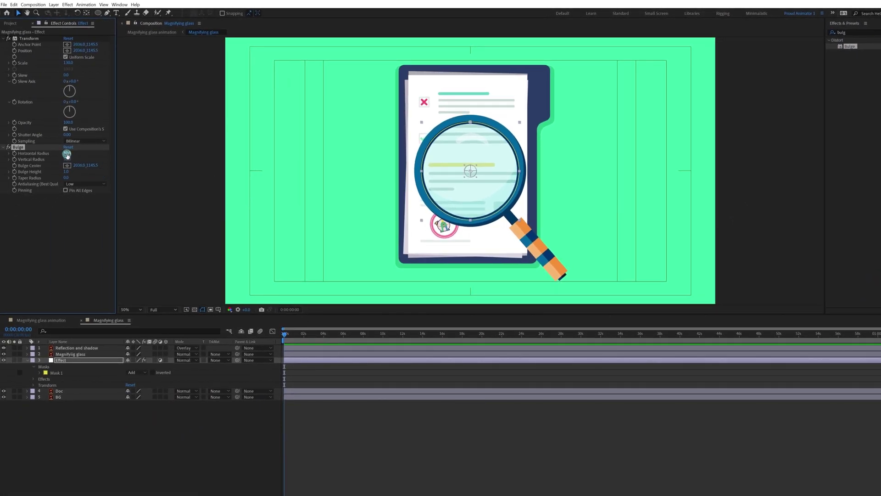
Step: Size the Bulge effect to the lens with horizontal and vertical radii of 392.5
left_click_drag(479, 182, 519, 219)
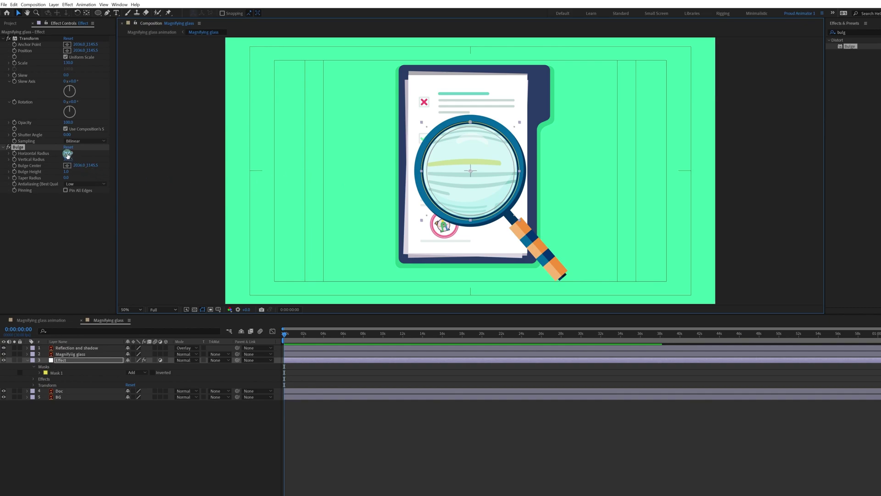
left_click_drag(68, 155, 79, 157)
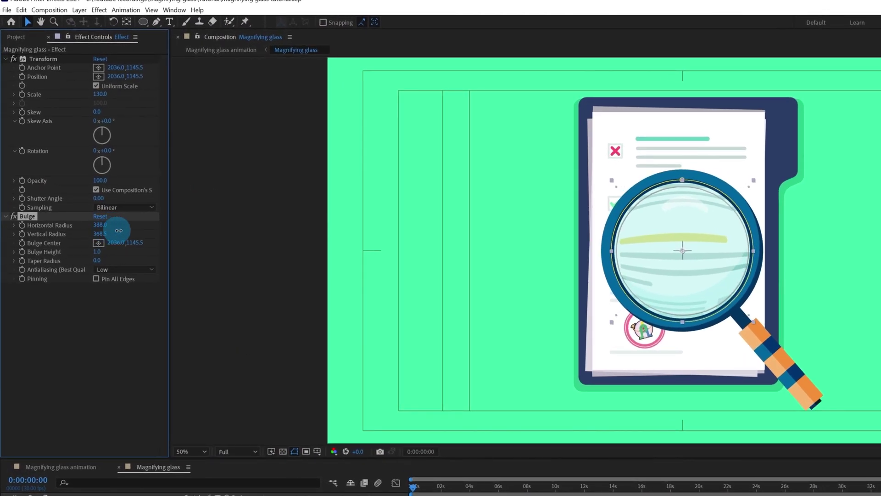
left_click_drag(118, 230, 120, 230)
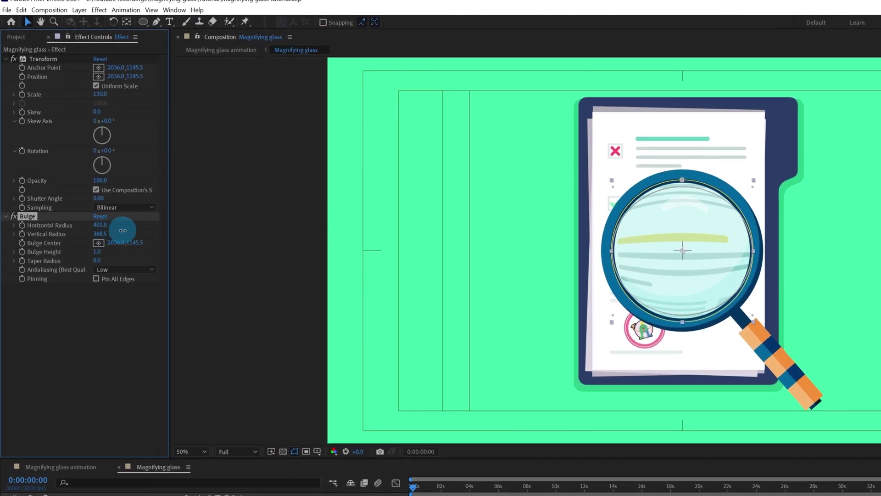
left_click(99, 228)
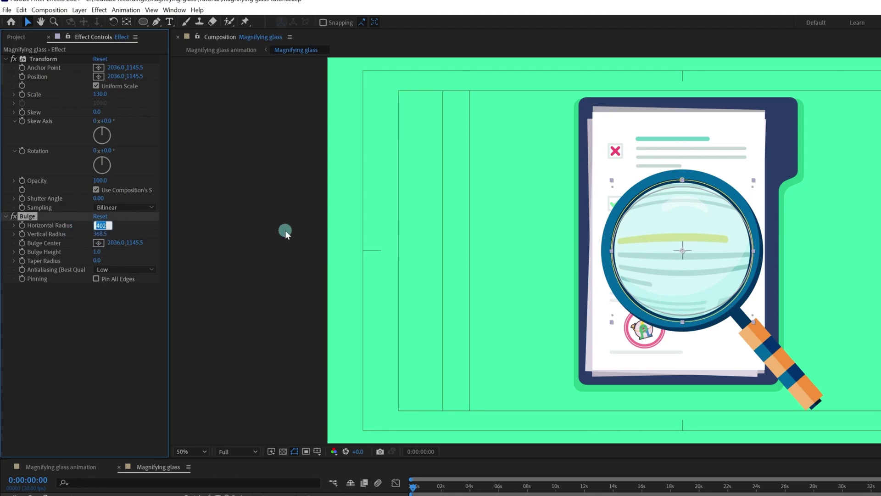
type("392.5")
key("ctrl+a")
left_click(100, 235)
type("392.5")
left_click(137, 324)
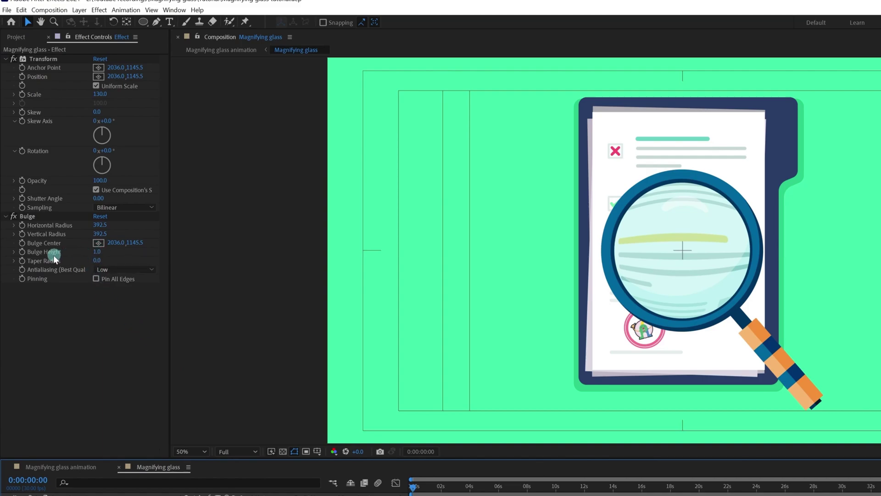
Step: Set the Bulge effect's height to 0.5
left_click_drag(94, 253, 227, 288)
key("ctrl+z")
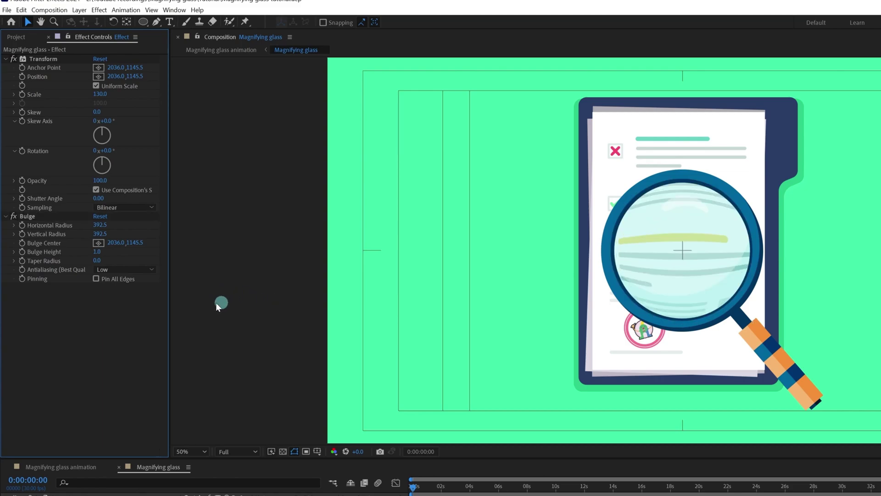
left_click(97, 253)
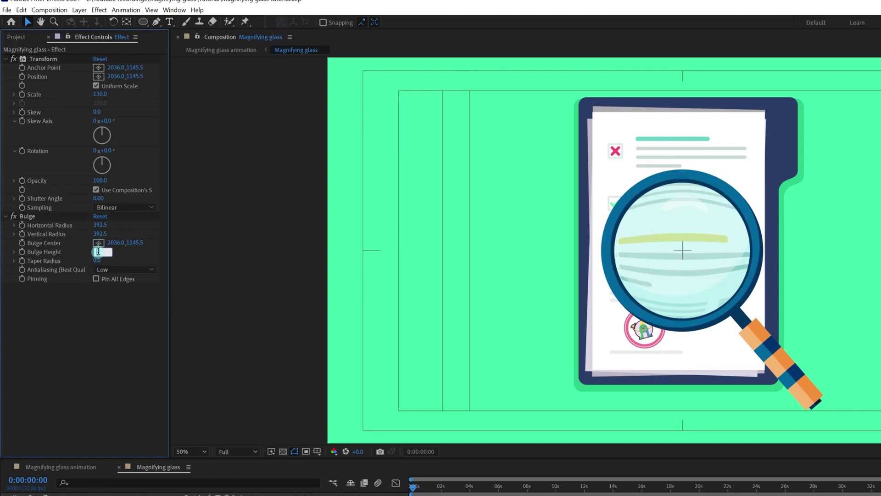
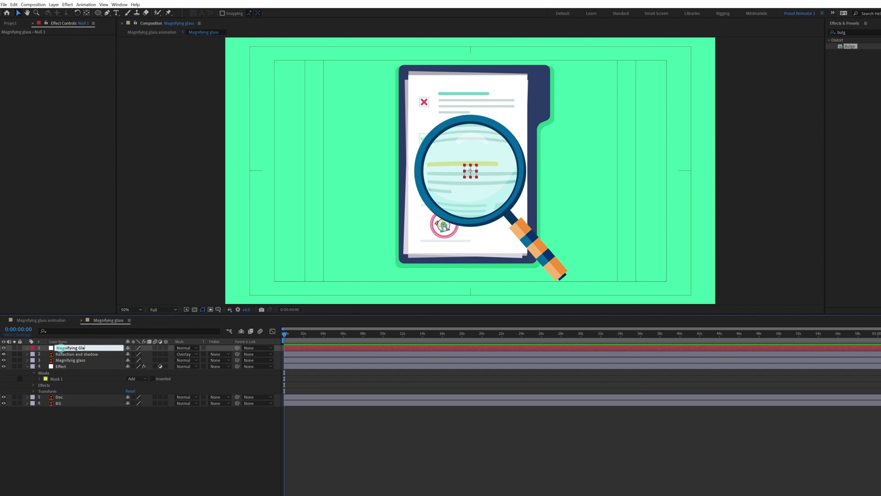
Step: Name the new null object Magnifying Glass
type("ss")
key("Return")
left_click(99, 432)
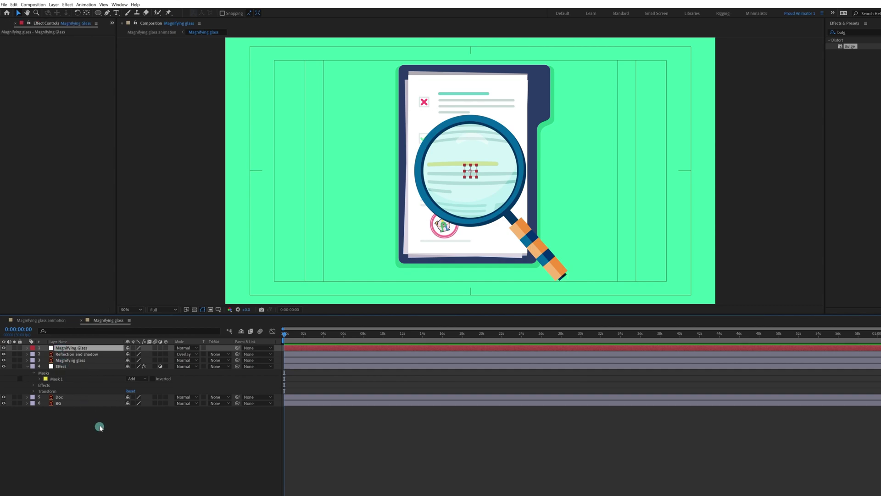
Step: Parent the Reflection and shadow, Magnifyiig glass and Effect layers to the Magnifying Glass null
left_click(65, 366)
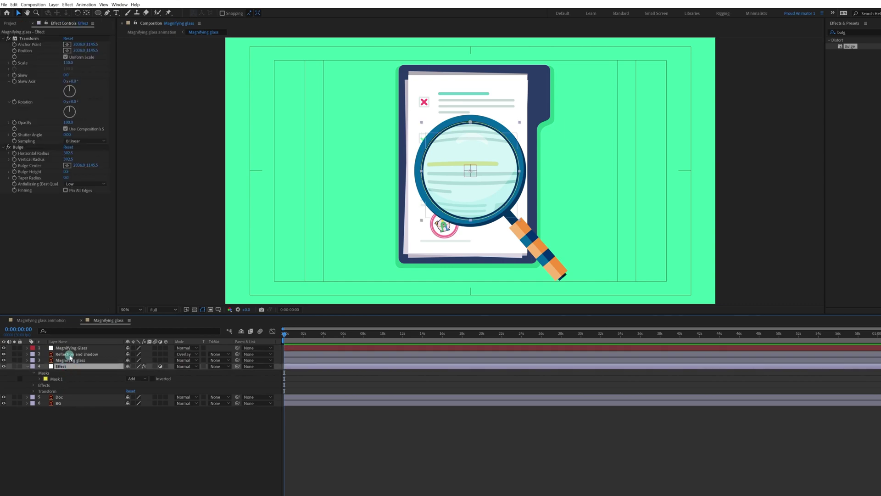
left_click(68, 355, "shift")
left_click_drag(237, 354, 80, 349)
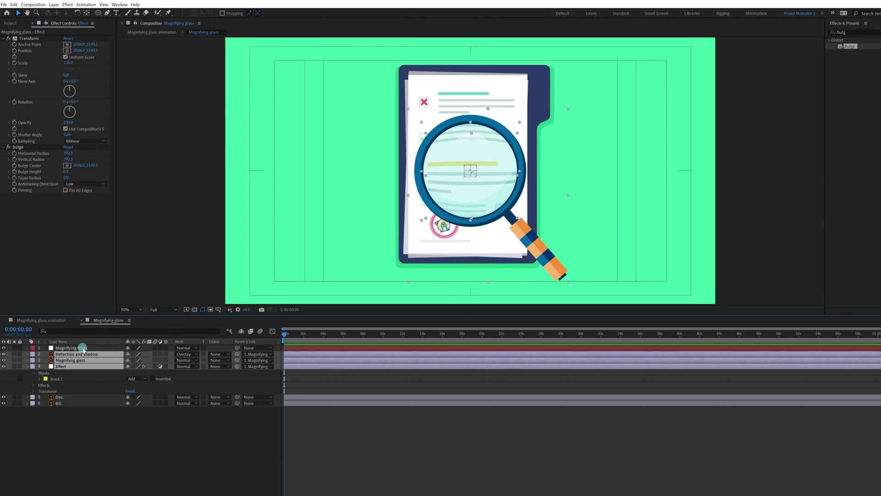
Step: Try moving the Magnifying Glass null over the document to test how the parented lens layers and effect follow
left_click(74, 347)
mouse_move(478, 176)
left_mouse_down()
mouse_move(533, 193)
mouse_move(503, 225)
mouse_move(454, 232)
mouse_move(429, 199)
mouse_move(403, 192)
mouse_move(407, 178)
mouse_move(387, 174)
mouse_move(407, 173)
mouse_move(364, 168)
mouse_move(491, 168)
left_mouse_up()
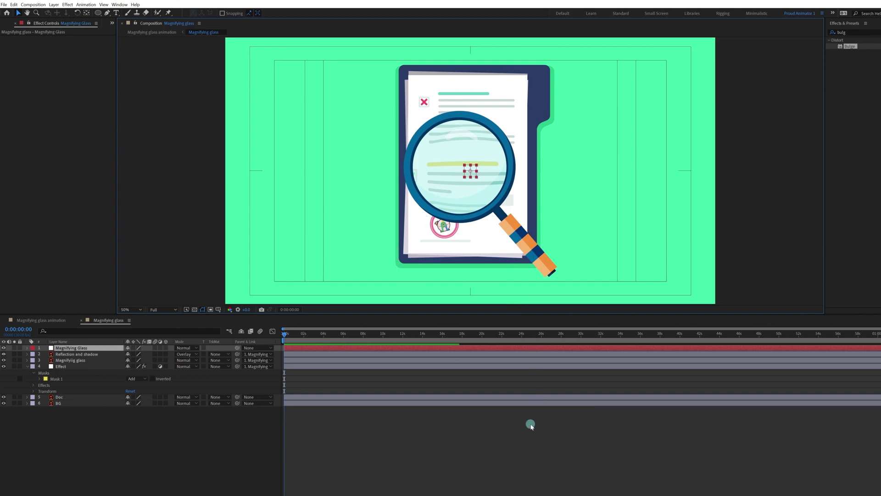
left_click(51, 380)
left_click(59, 366)
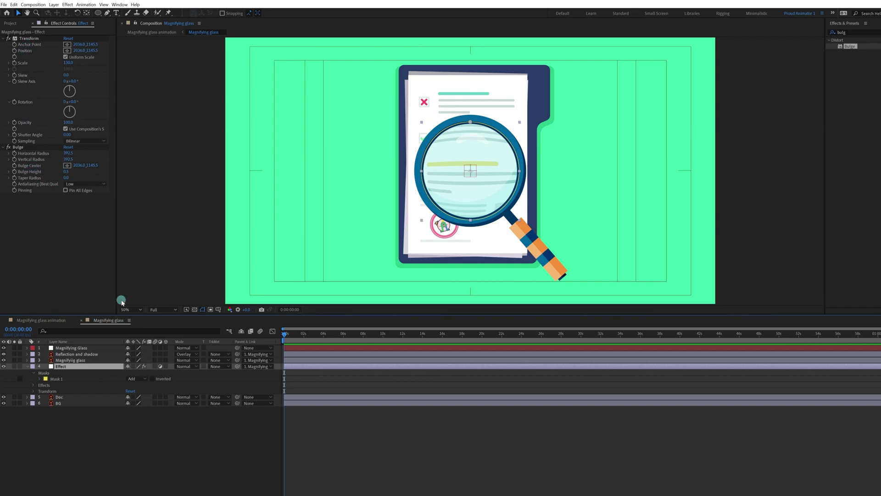
Step: Link the Position of the Effect layer's Transform effect to the Magnifying Glass null's Position with the pick whip
left_click(75, 348)
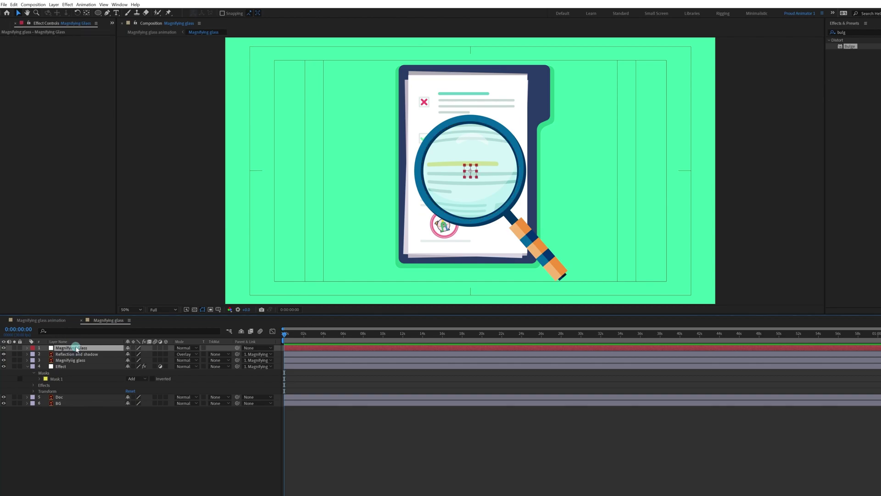
key("p")
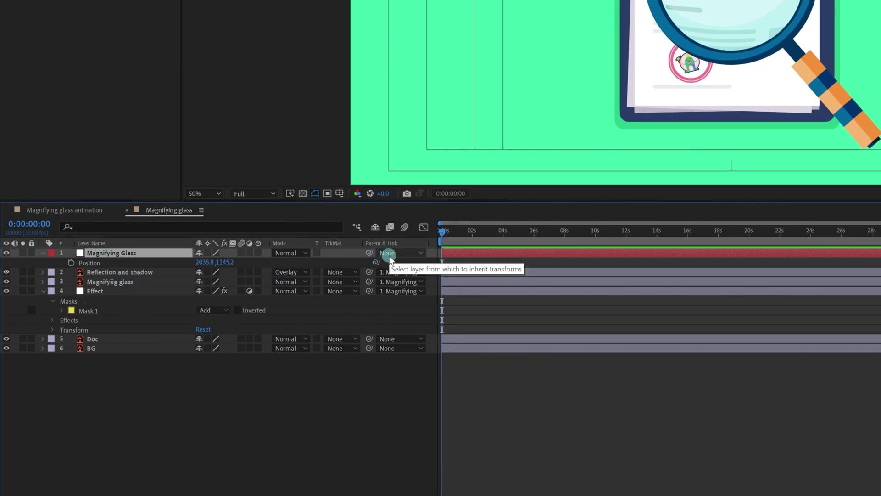
left_click(117, 291)
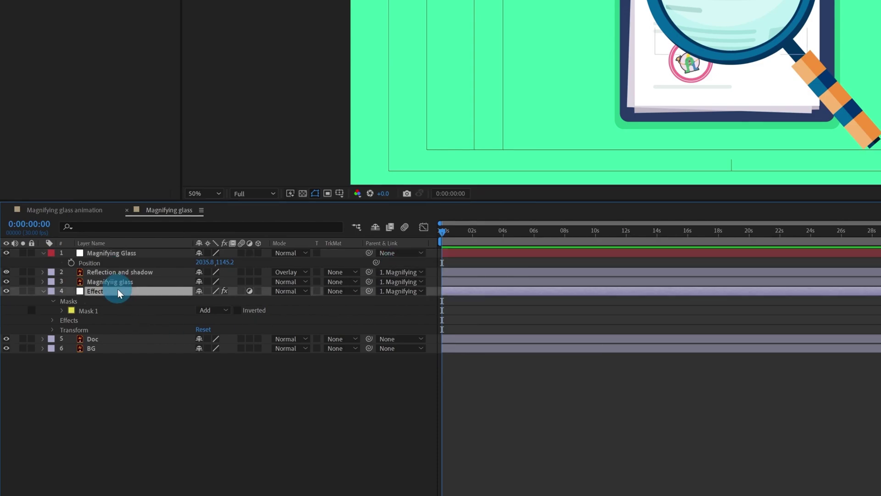
left_click(52, 320)
left_click(61, 320)
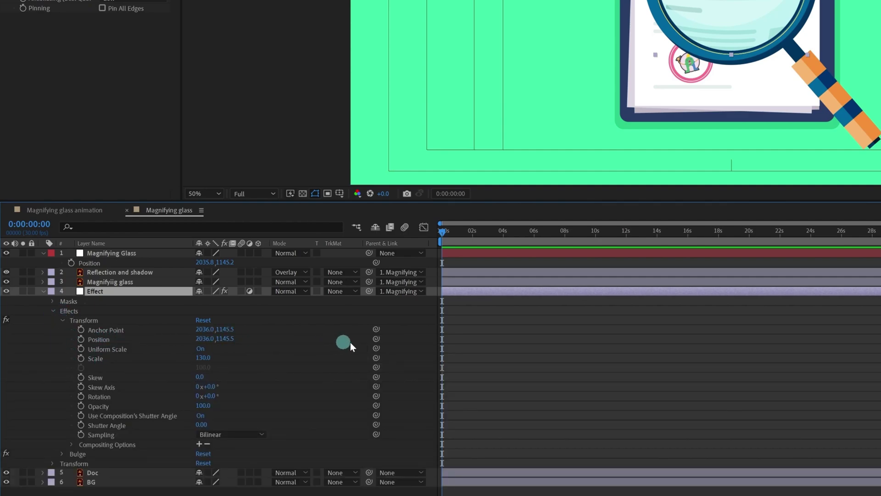
left_click_drag(376, 341, 96, 263)
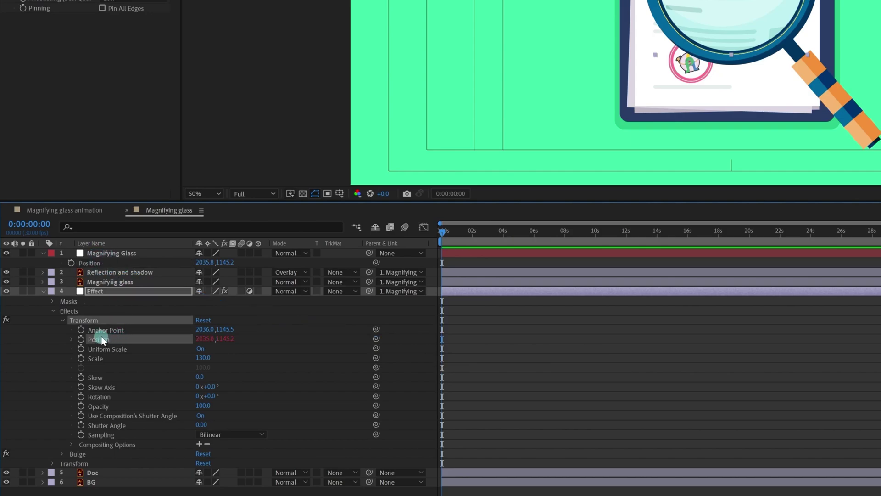
Step: Link the Effect layer's Transform Anchor Point and its Bulge Center to the Magnifying Glass null's Position with the pick whip
left_click_drag(376, 329, 125, 265)
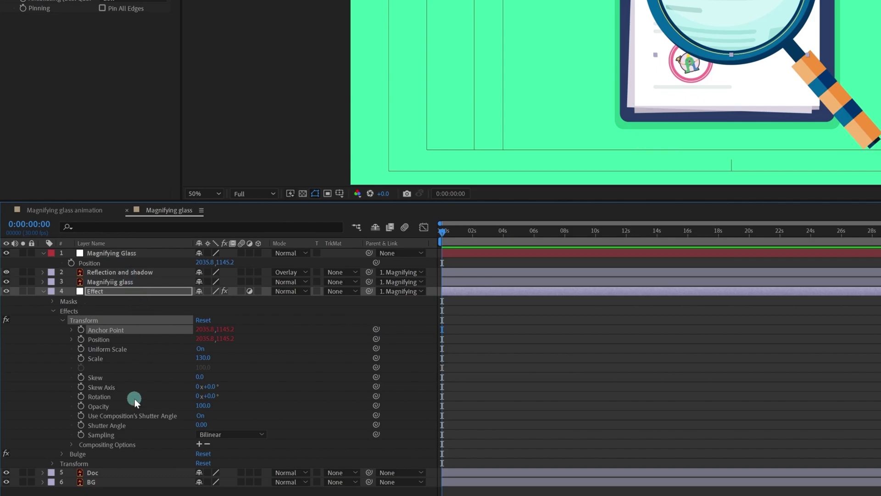
left_click(62, 453)
scroll(306, 417, "down", 2)
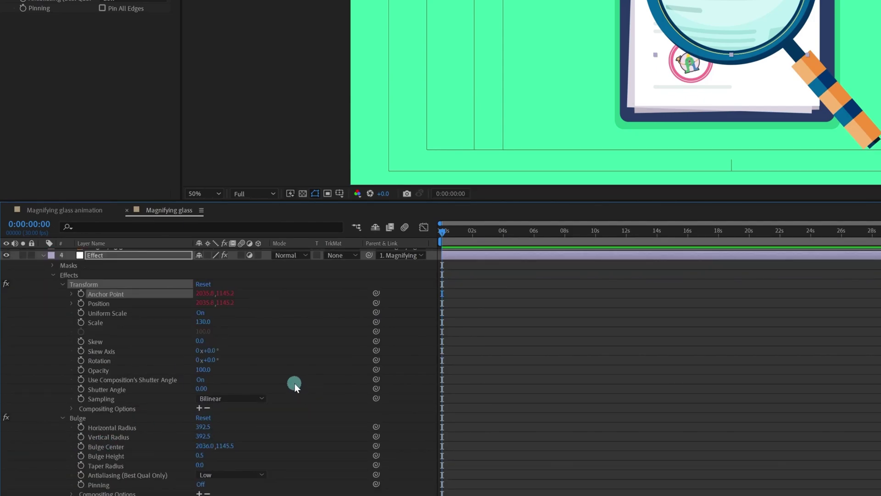
scroll(294, 383, "up", 2)
scroll(207, 412, "down", 3)
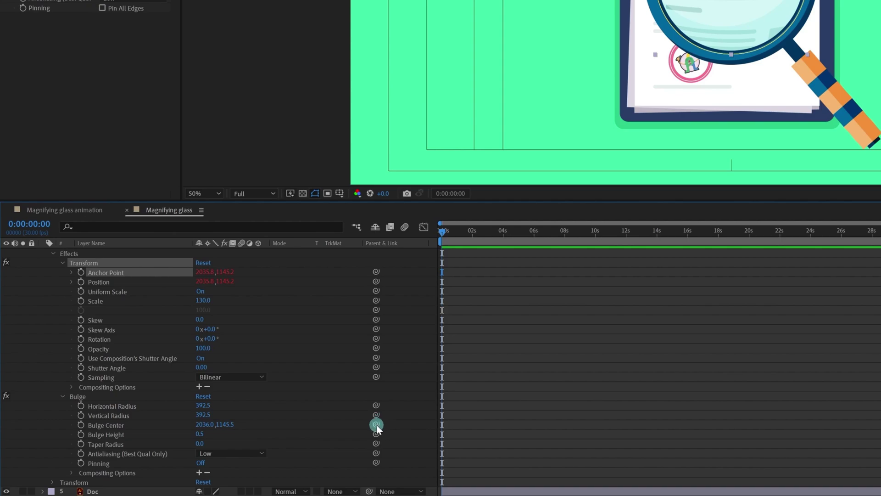
left_click(62, 262)
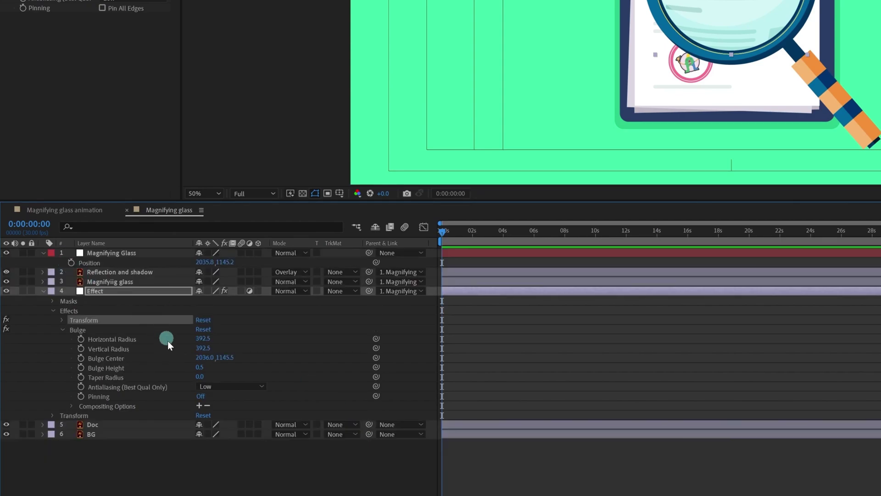
left_click_drag(380, 357, 98, 263)
left_click(566, 388)
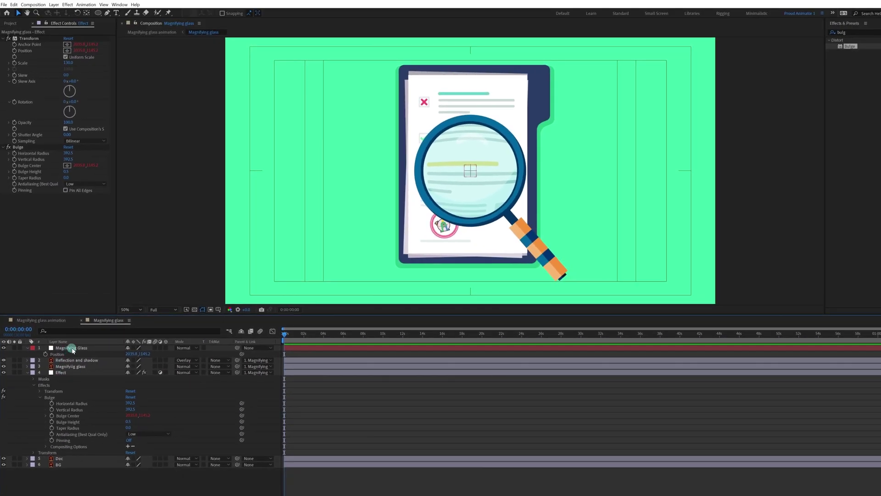
Step: Try moving the Magnifying Glass null over the document to test the linked magnification and bulge
left_click(754, 1)
mouse_move(471, 172)
left_mouse_down()
mouse_move(488, 191)
mouse_move(474, 212)
mouse_move(413, 221)
mouse_move(400, 198)
mouse_move(400, 118)
mouse_move(432, 79)
mouse_move(554, 84)
mouse_move(588, 104)
mouse_move(576, 189)
mouse_move(434, 233)
mouse_move(420, 208)
mouse_move(506, 174)
mouse_move(467, 161)
mouse_move(498, 160)
mouse_move(457, 175)
mouse_move(461, 163)
mouse_move(471, 176)
left_mouse_up()
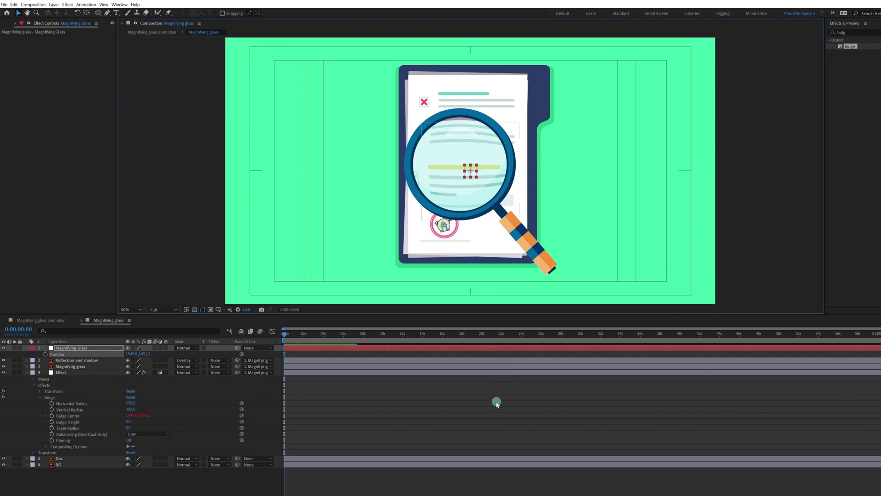
left_click(485, 402)
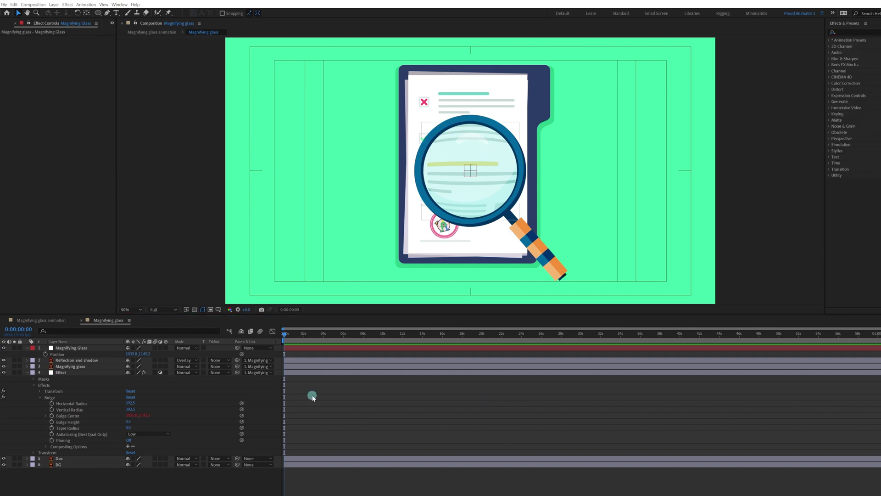
Step: Lock the layers from Reflection and shadow through BG, mark them as shy, and hide shy layers in the timeline
left_click(94, 361)
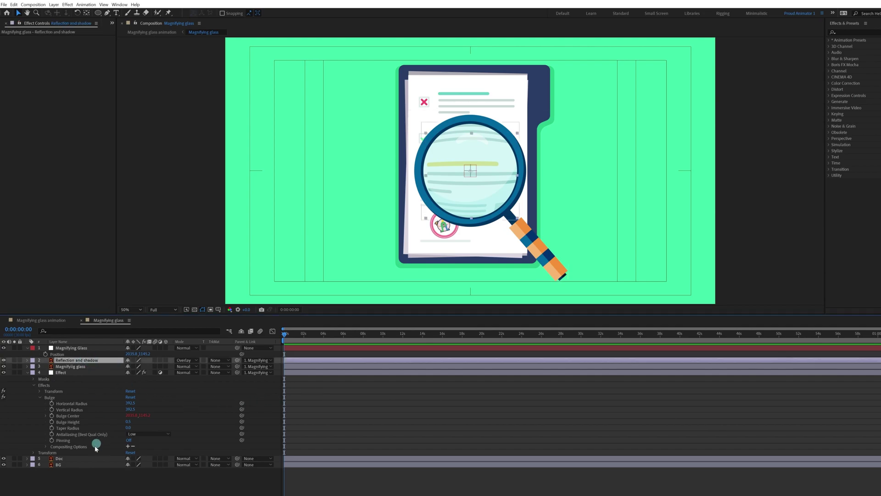
left_click(76, 465, "shift")
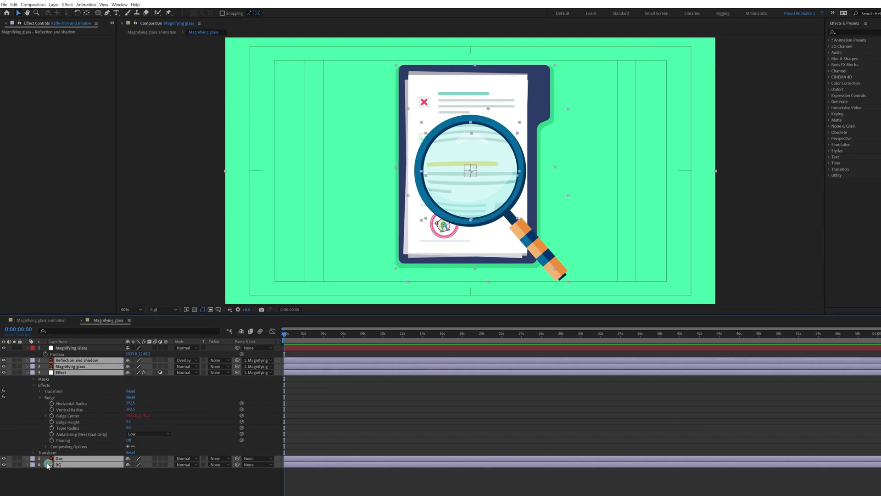
left_click(27, 373)
left_click(20, 361)
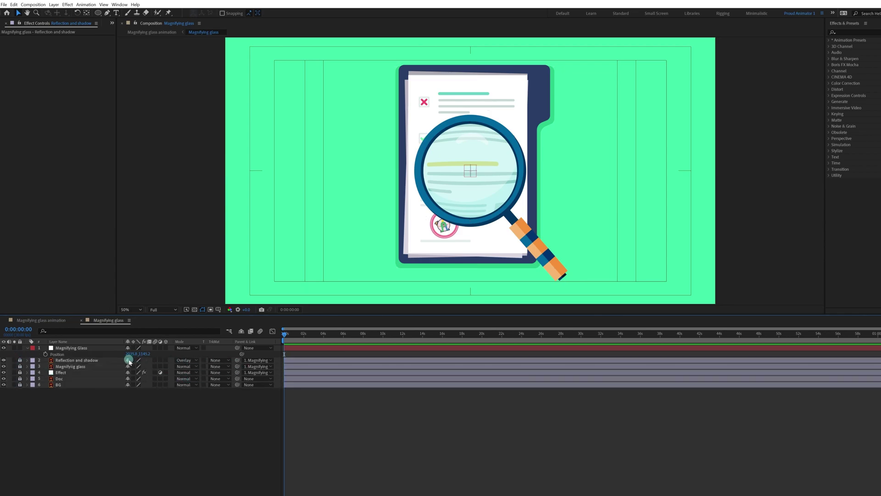
left_click_drag(128, 361, 128, 385)
left_click(241, 331)
Step: Try moving the Magnifying Glass null with the other layers locked, and undo the move
left_click(78, 349)
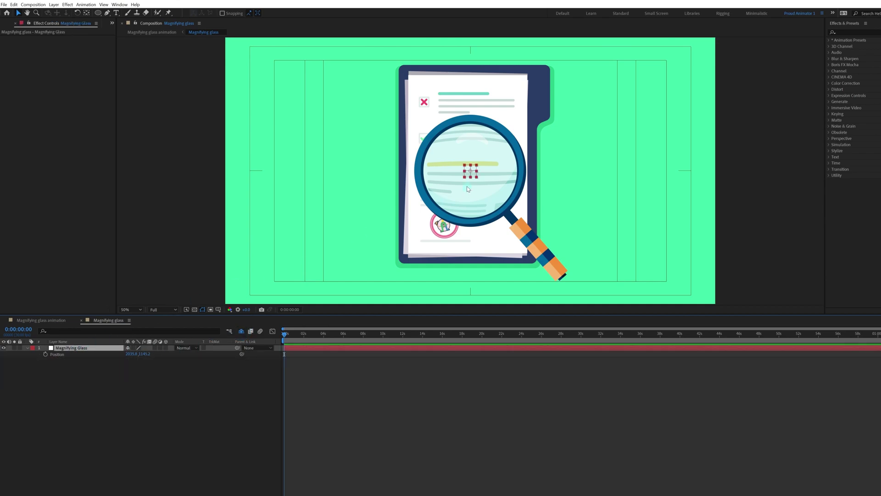
mouse_move(473, 171)
left_mouse_down()
mouse_move(482, 166)
mouse_move(487, 178)
mouse_move(459, 216)
mouse_move(407, 151)
mouse_move(468, 165)
left_mouse_up()
key("ctrl+z")
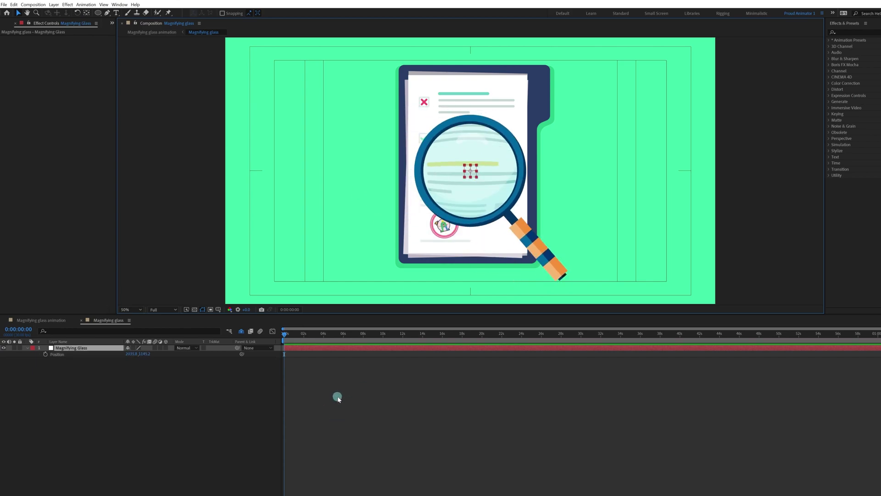
Step: Go forward 30 frames to 0:00:01:00 and set Position and Rotation keyframes on the Magnifying Glass null
left_click(18, 329)
type("+")
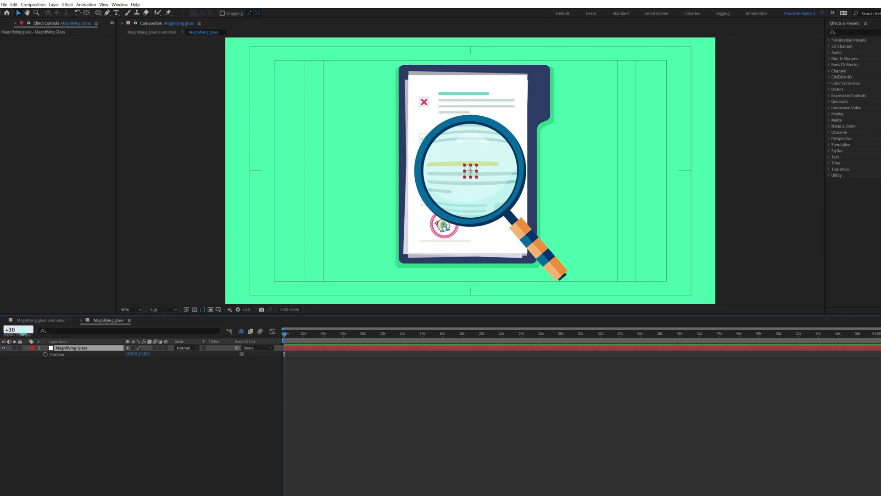
type("30")
key("Return")
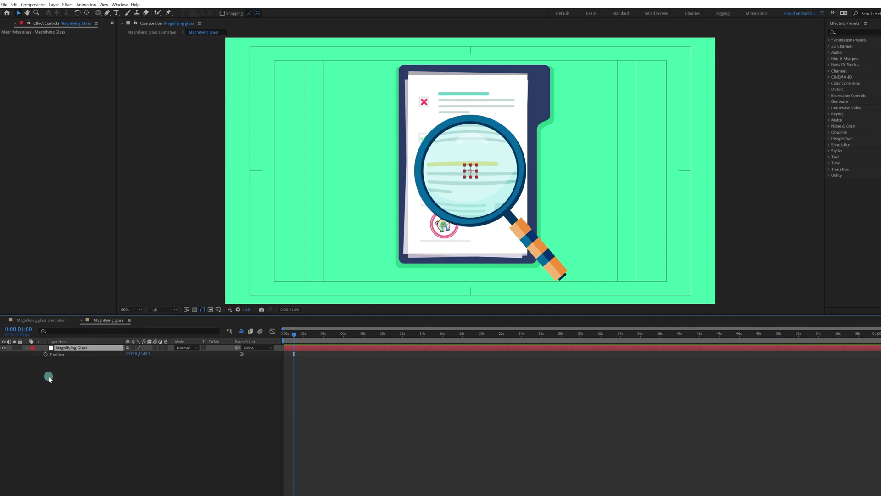
scroll(445, 414, "up", 5)
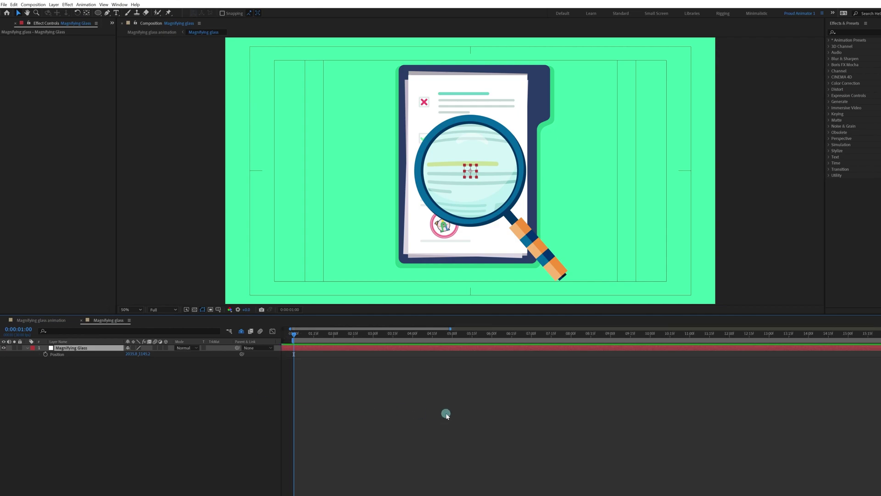
left_click(45, 354)
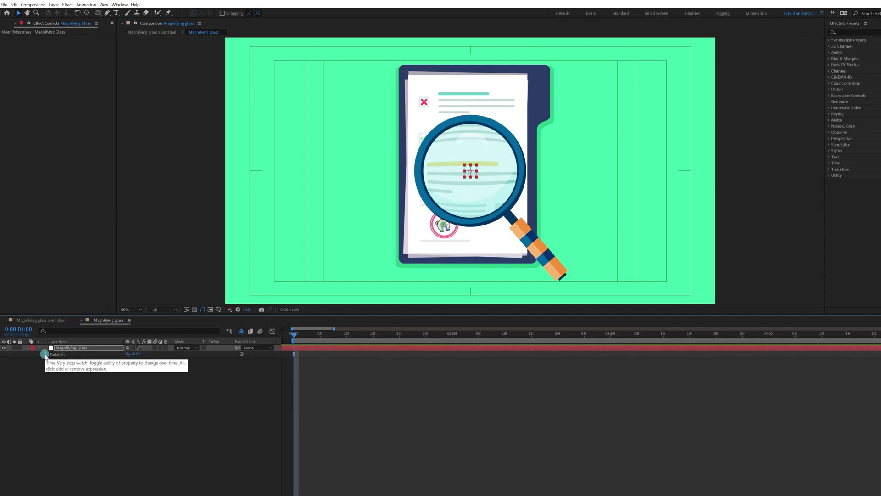
key("alt+shift+r")
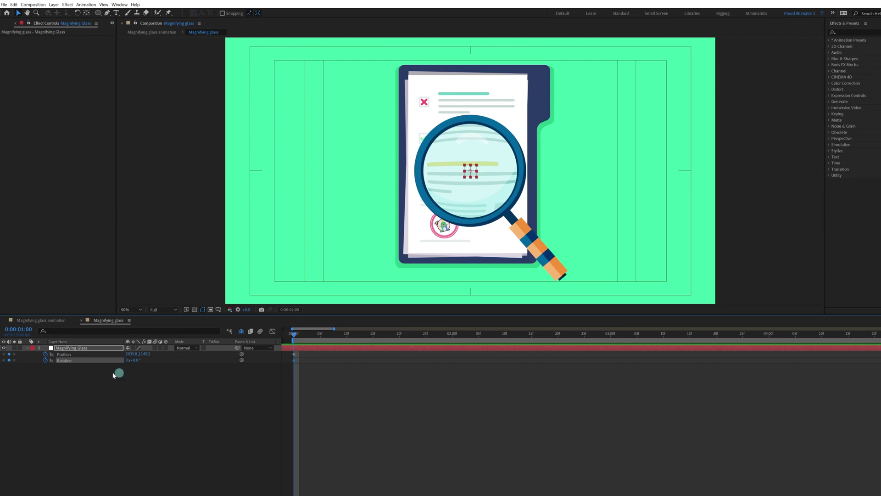
Step: Go forward 6 frames to 0:00:01:06 and set the null's Rotation to -1°
left_click(19, 329)
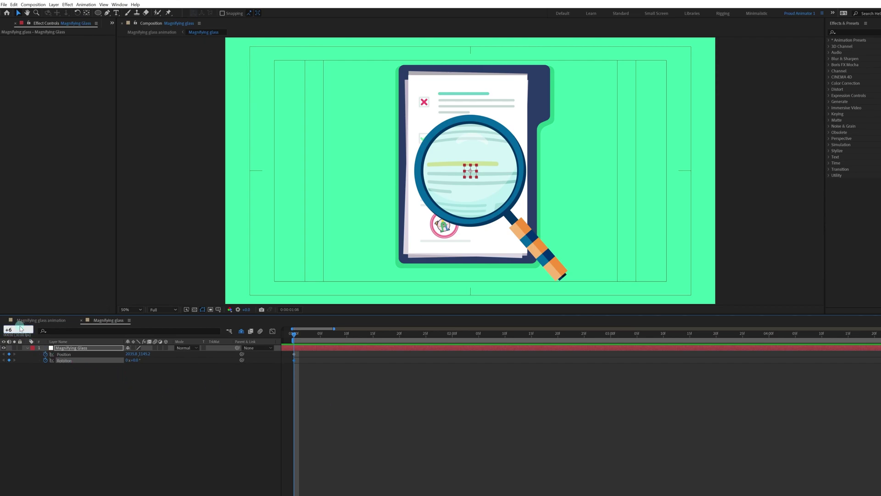
key("Return")
left_click(142, 399)
left_click_drag(136, 361, 133, 361)
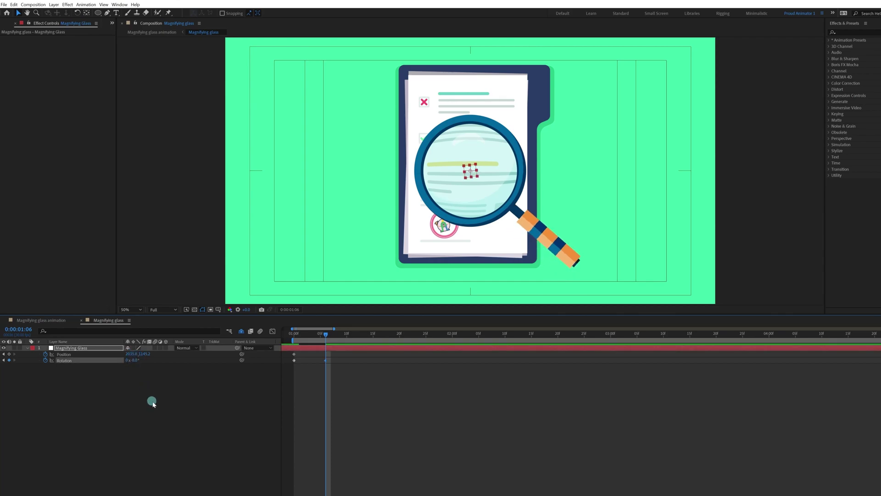
left_click(135, 360)
type("-1")
key("Return")
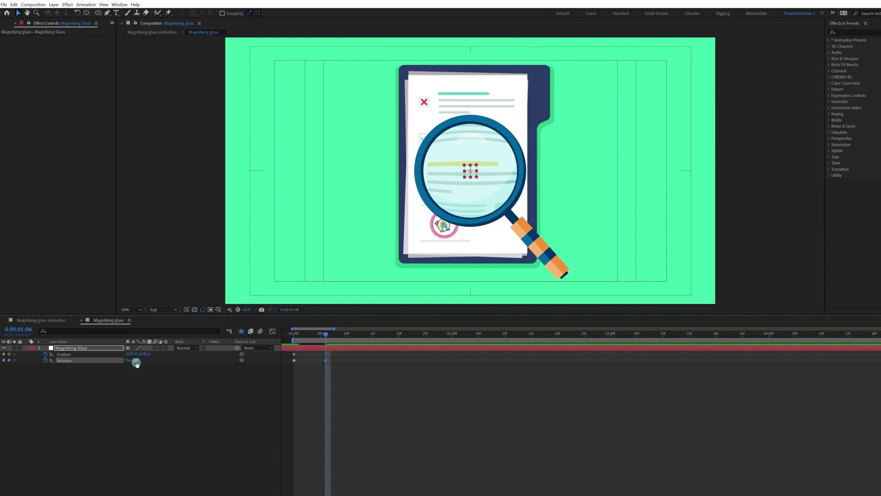
Step: Nudge the Magnifying Glass null slightly left and down at 0:00:01:06 as a small anticipation before the main move
left_click(91, 349)
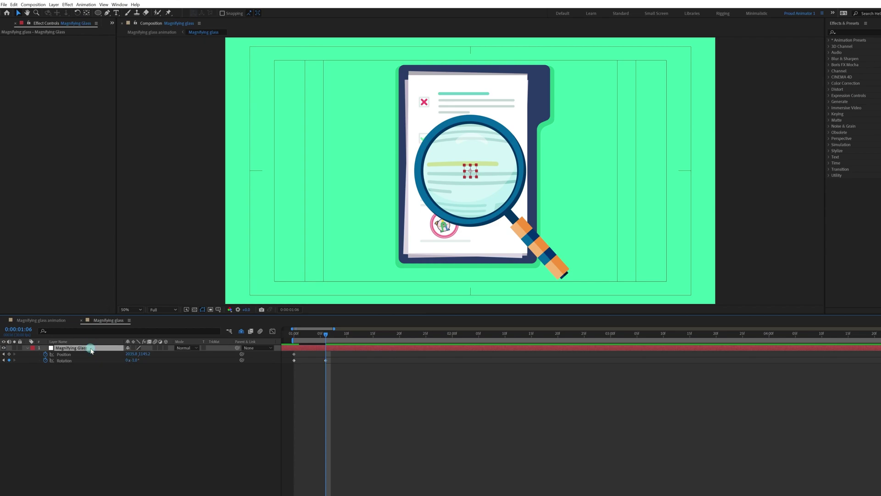
key("shift+Left")
key("Down")
key("Down")
key("Down")
key("Down")
key("Down")
key("Down")
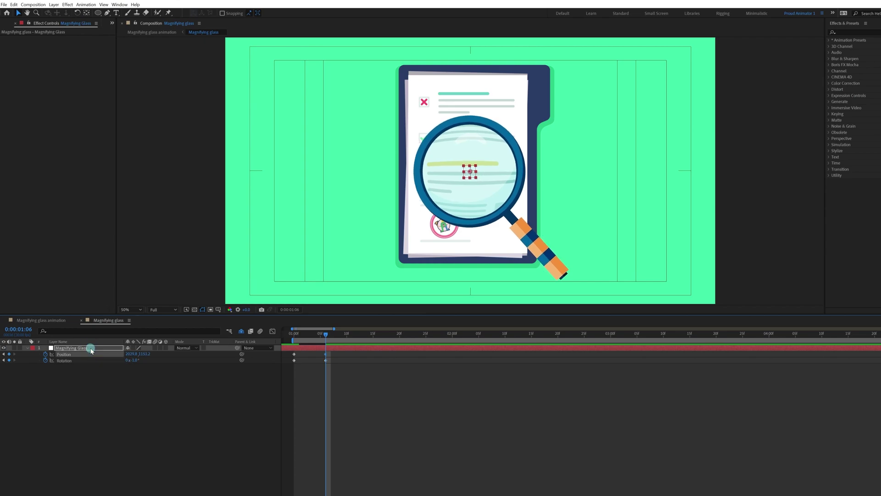
key("Left")
key("Left")
key("Down")
key("Down")
key("Down")
key("Down")
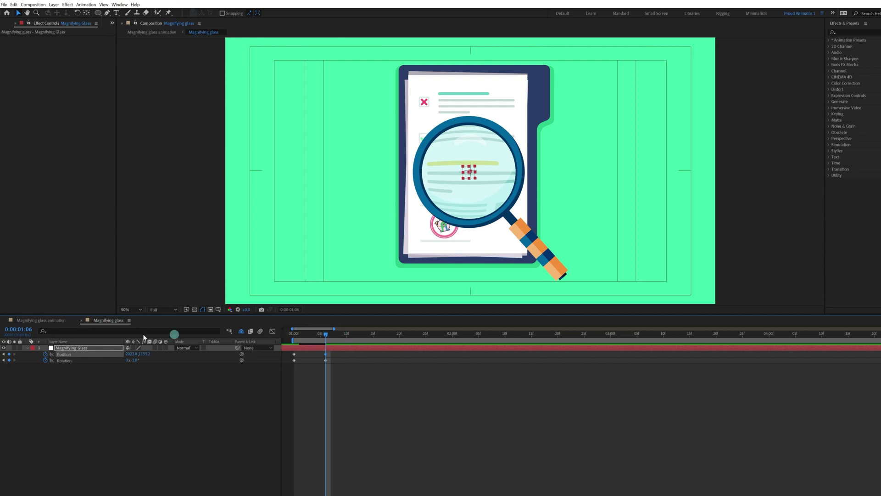
Step: Go forward 20 frames to 0:00:01:26, move the null up to the document's first line, and rotate it until the handle points straight down
left_click(26, 329)
type("+20")
key("Return")
left_click_drag(469, 168, 439, 97)
left_click(145, 379)
left_click(2, 362)
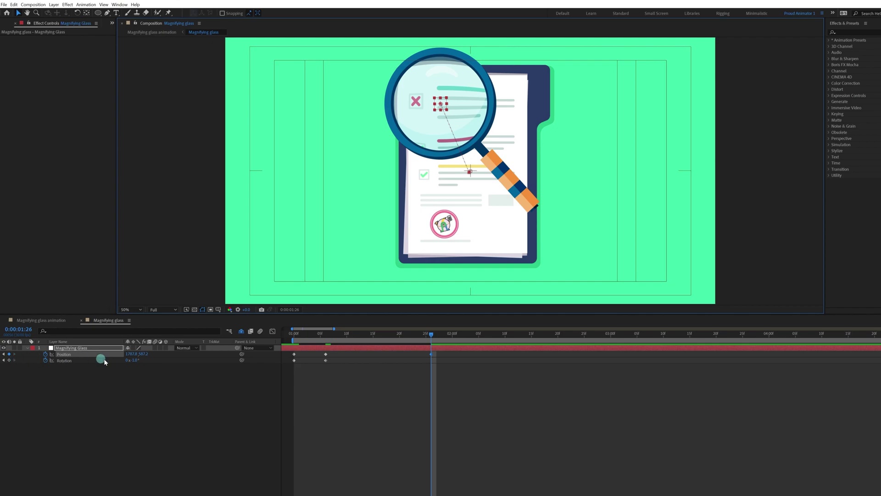
left_click_drag(132, 359, 139, 358)
left_click(300, 401)
Step: Add Position and Rotation keyframes holding the null's current pose at 0:00:02:02
left_click(13, 329)
key("Return")
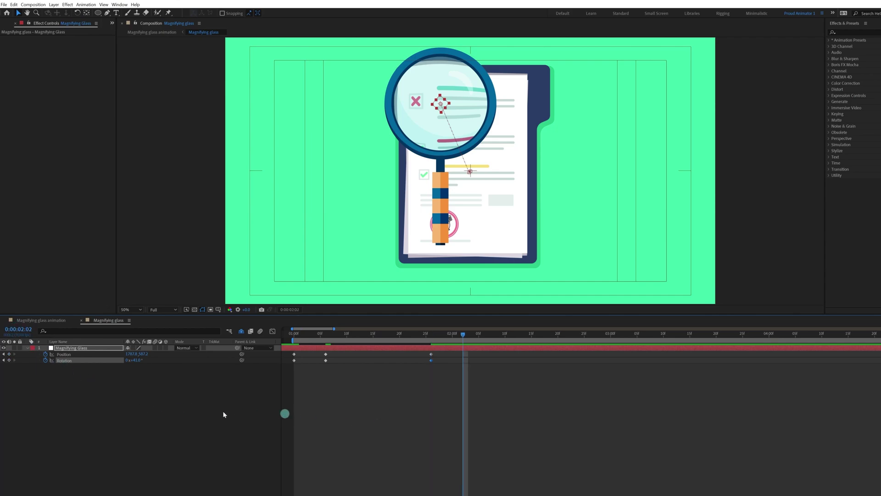
left_click(9, 354)
left_click(9, 360)
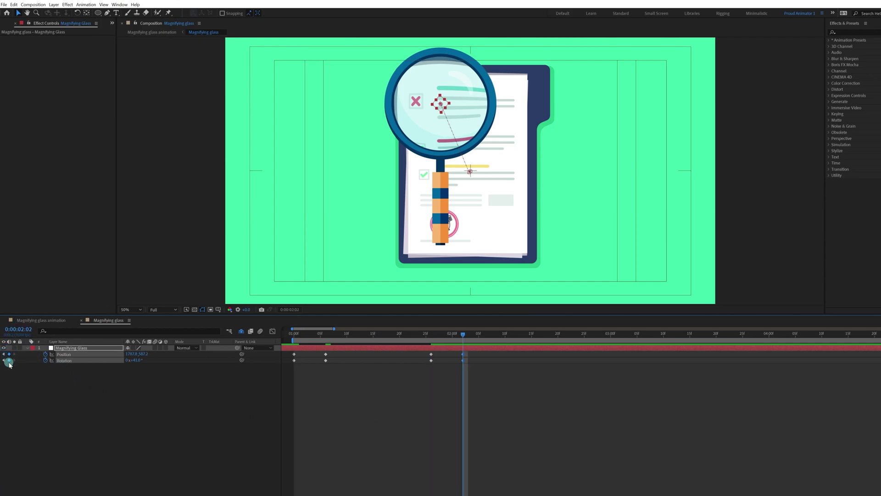
Step: Return to the keyframes at 0:00:01:26 and nudge the null slightly up and left to create an overshoot
left_click(3, 360)
left_click(519, 439)
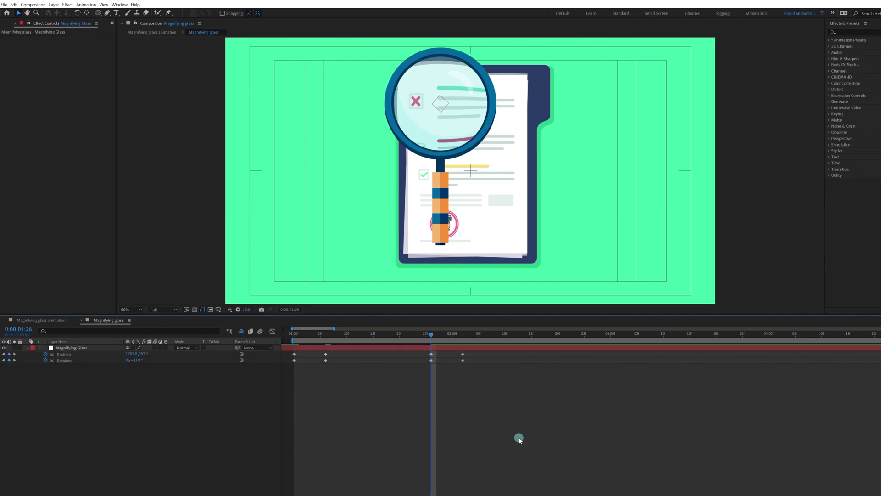
left_click(91, 349)
key("Up")
key("Up")
key("Up")
key("Up")
key("Left")
key("Left")
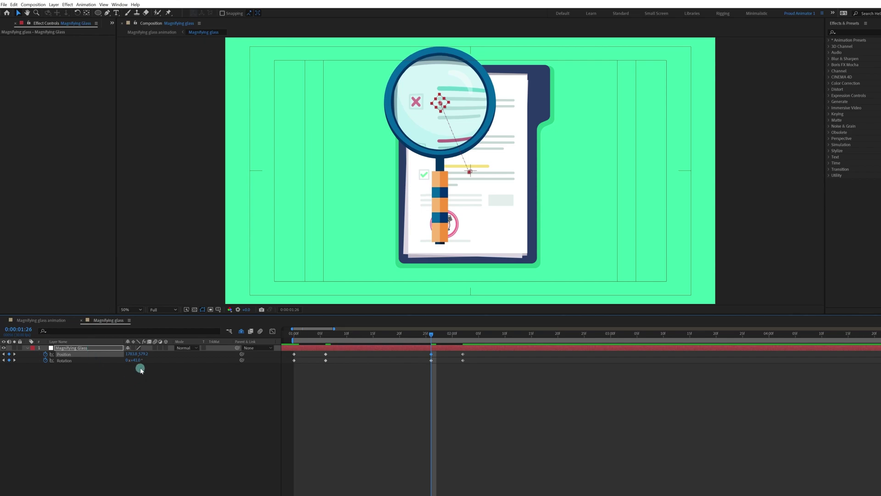
Step: Set the null's Rotation at 0:00:01:26 to 42°
left_click_drag(139, 361, 151, 379)
type("42")
key("Return")
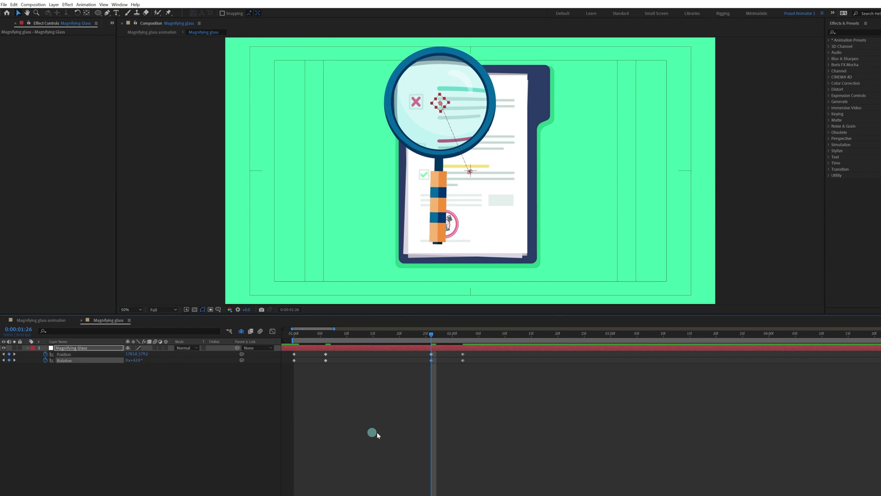
left_click(418, 419)
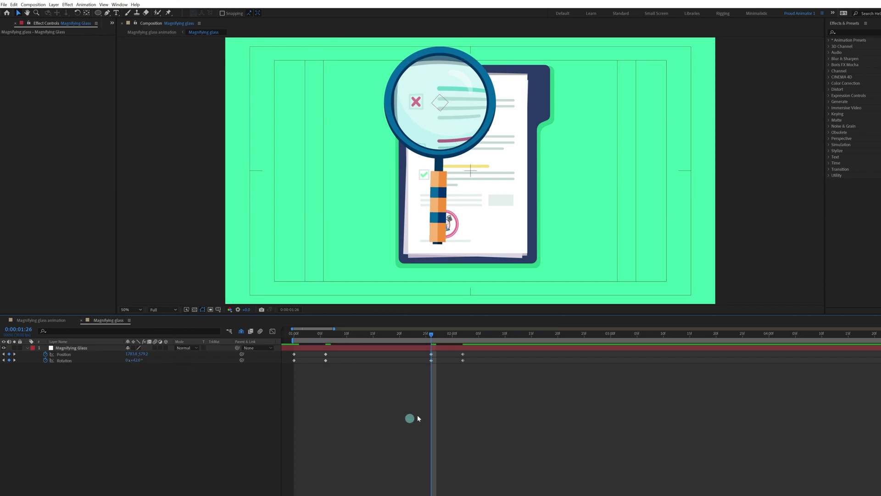
Step: Preview the magnifying glass movement from 0:00:01:00
left_click(297, 336)
key("comma")
key("comma")
key("space")
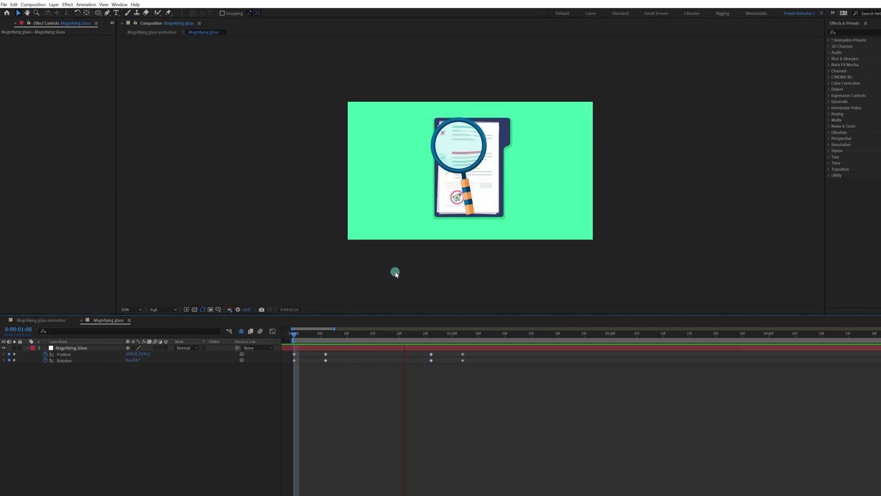
Step: Apply Easy Ease to all Position and Rotation keyframes of the Magnifying Glass null
left_click_drag(471, 353, 285, 370)
key("F9")
key("Home")
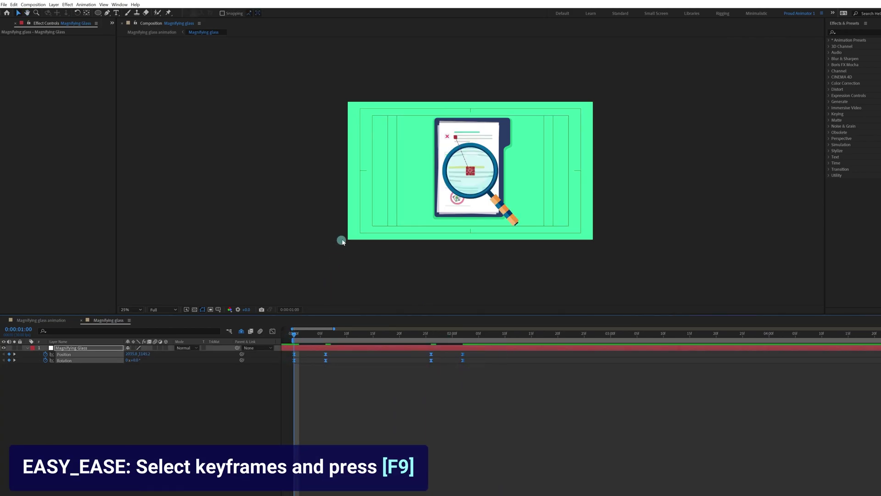
Step: Delay all Rotation keyframes by two frames relative to the Position keyframes and preview the motion
key("period")
key("period")
left_click_drag(475, 357, 305, 361)
left_click(398, 432)
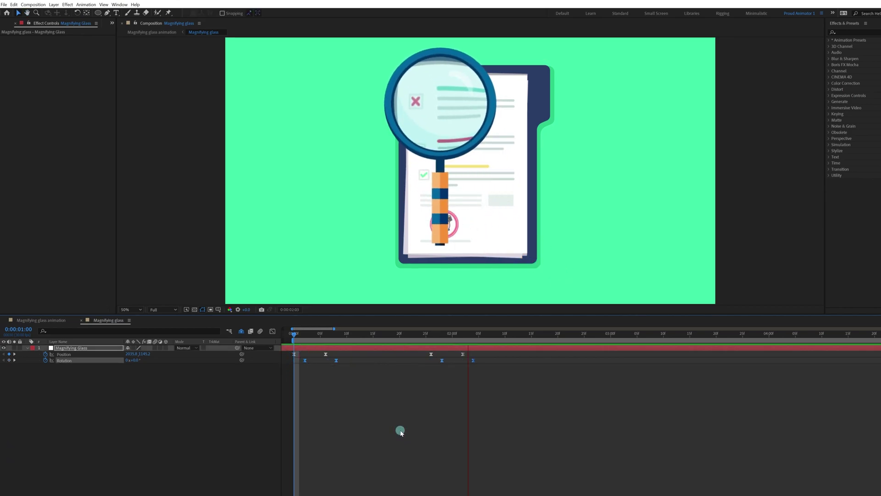
key("space")
Step: Add Position and Rotation keyframes holding the null's pose at 0:00:02:09
left_click_drag(550, 336, 500, 336)
left_click(121, 390)
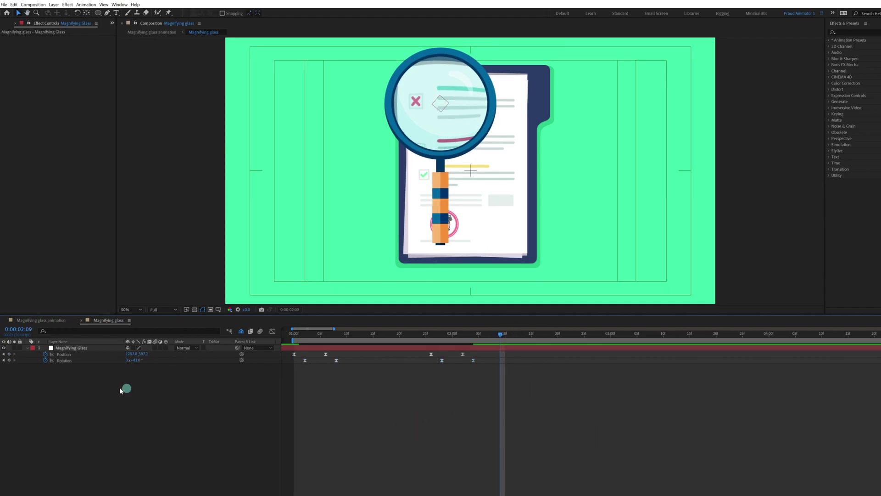
left_click(9, 355)
left_click(9, 360)
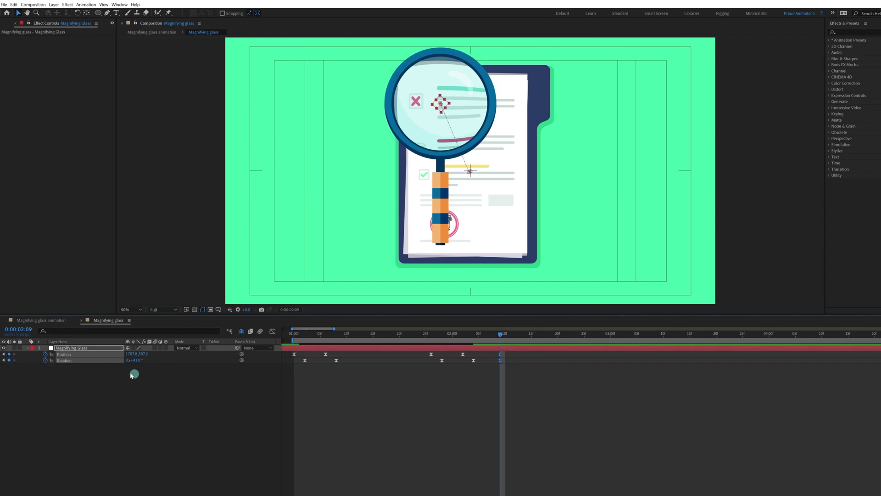
Step: At 0:00:04:09, move the null horizontally to the document's right edge and rotate it so the handle points down and left
left_click(19, 329)
key("Return")
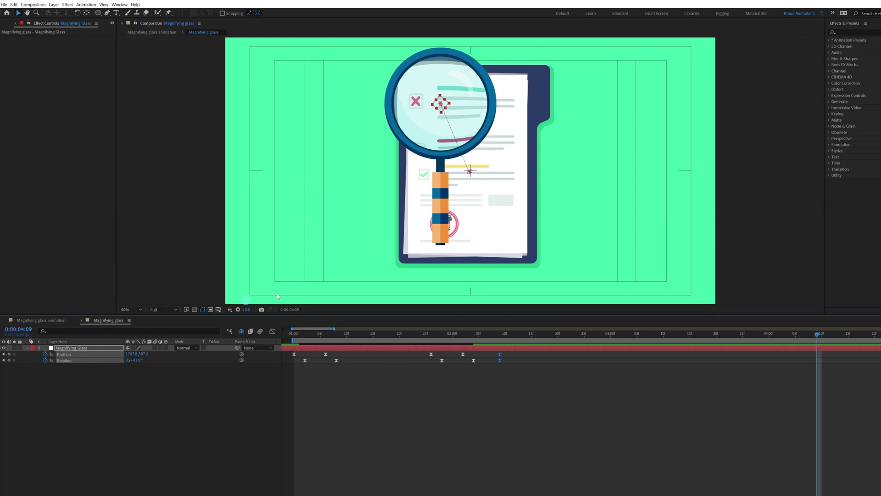
left_click_drag(440, 97, 519, 103)
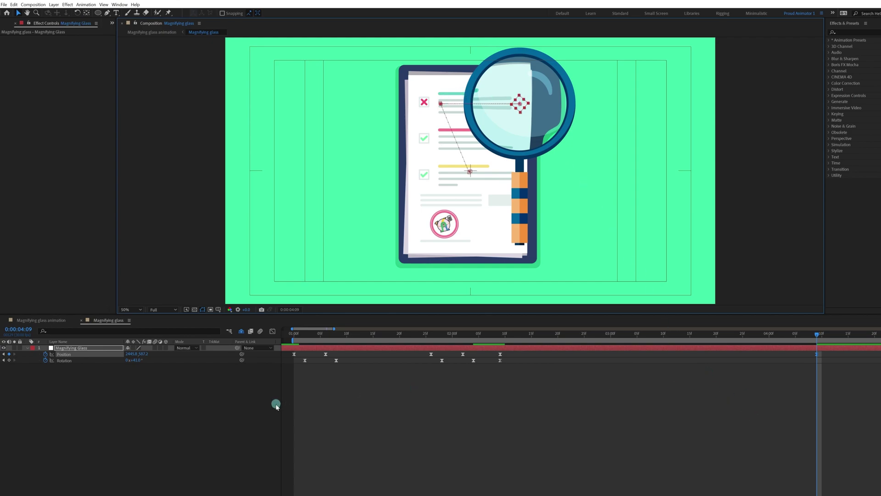
left_click_drag(137, 362, 144, 358)
Step: Delay the last two Rotation keyframes by two frames and preview the animation from 0:00:01:00
left_click_drag(825, 363, 511, 363)
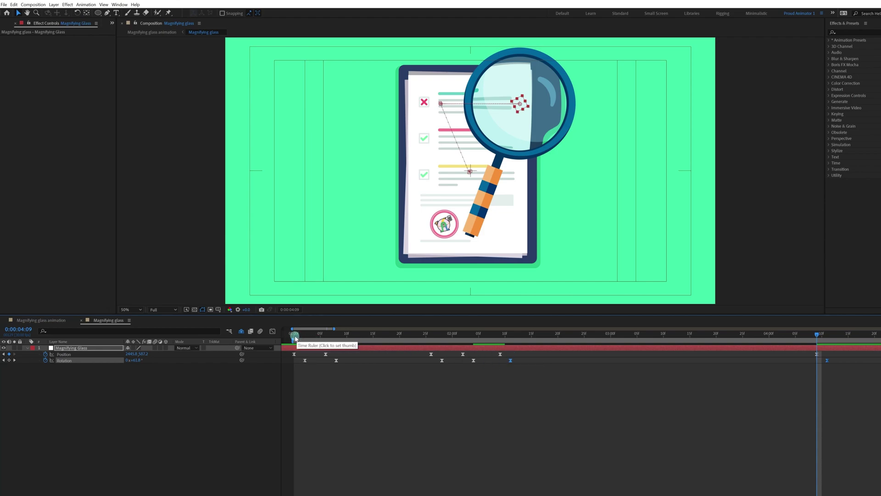
key("Home")
key("comma")
key("space")
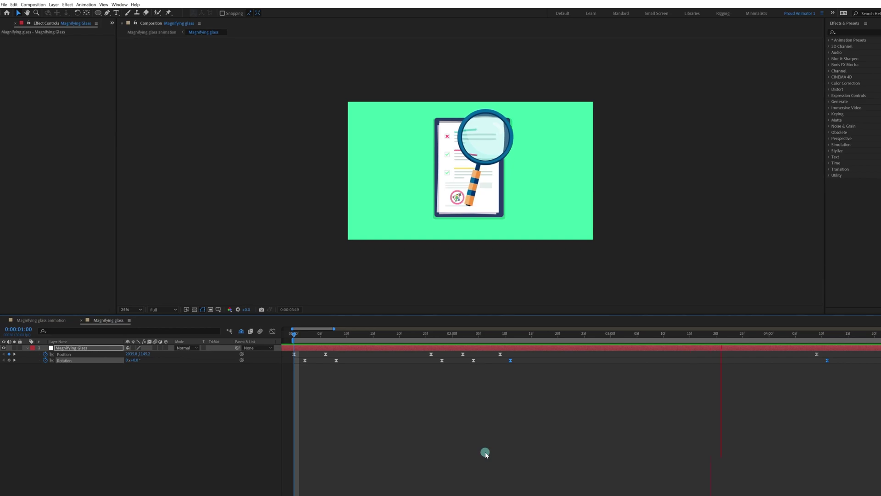
key("space")
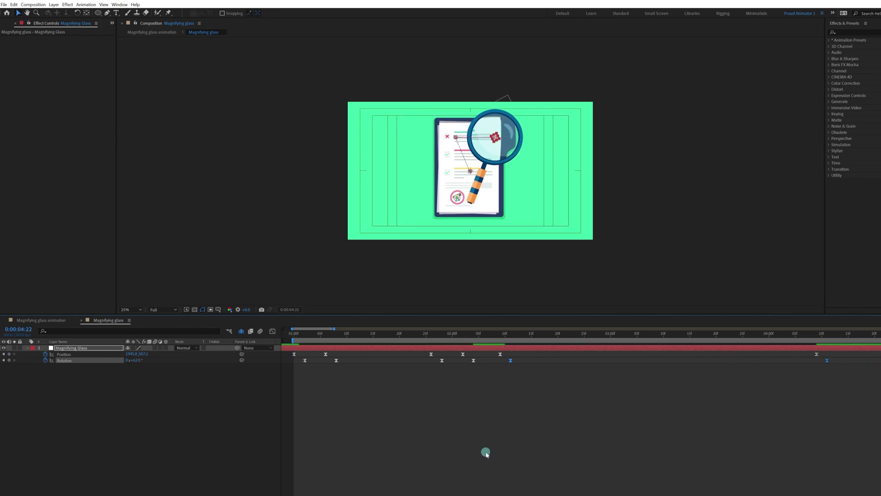